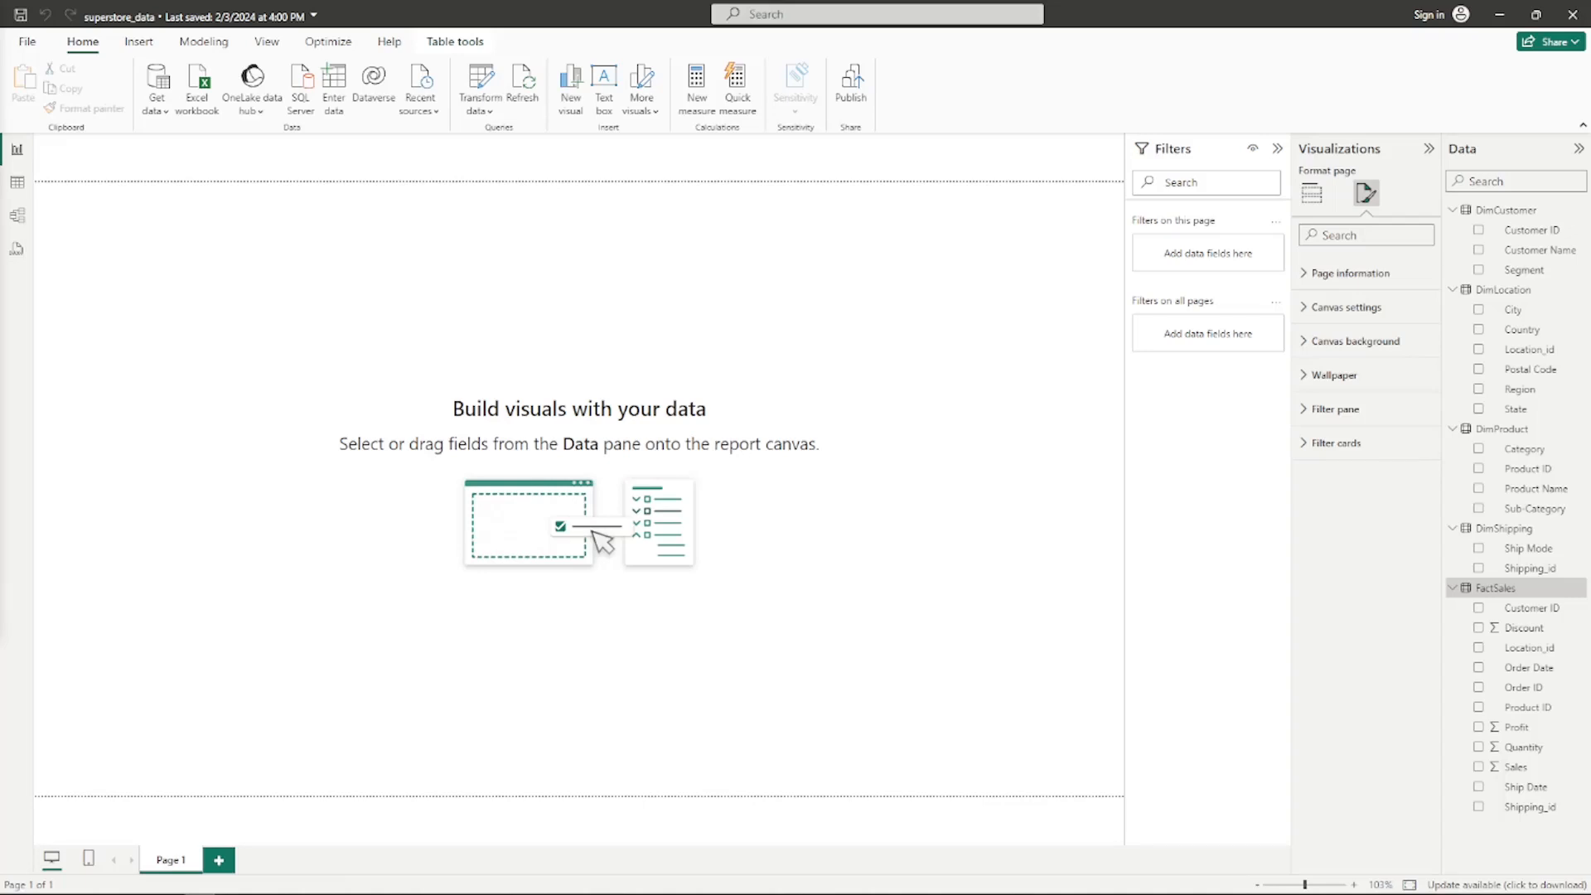
{"action": "left_click", "coordinate": [1312, 193]}
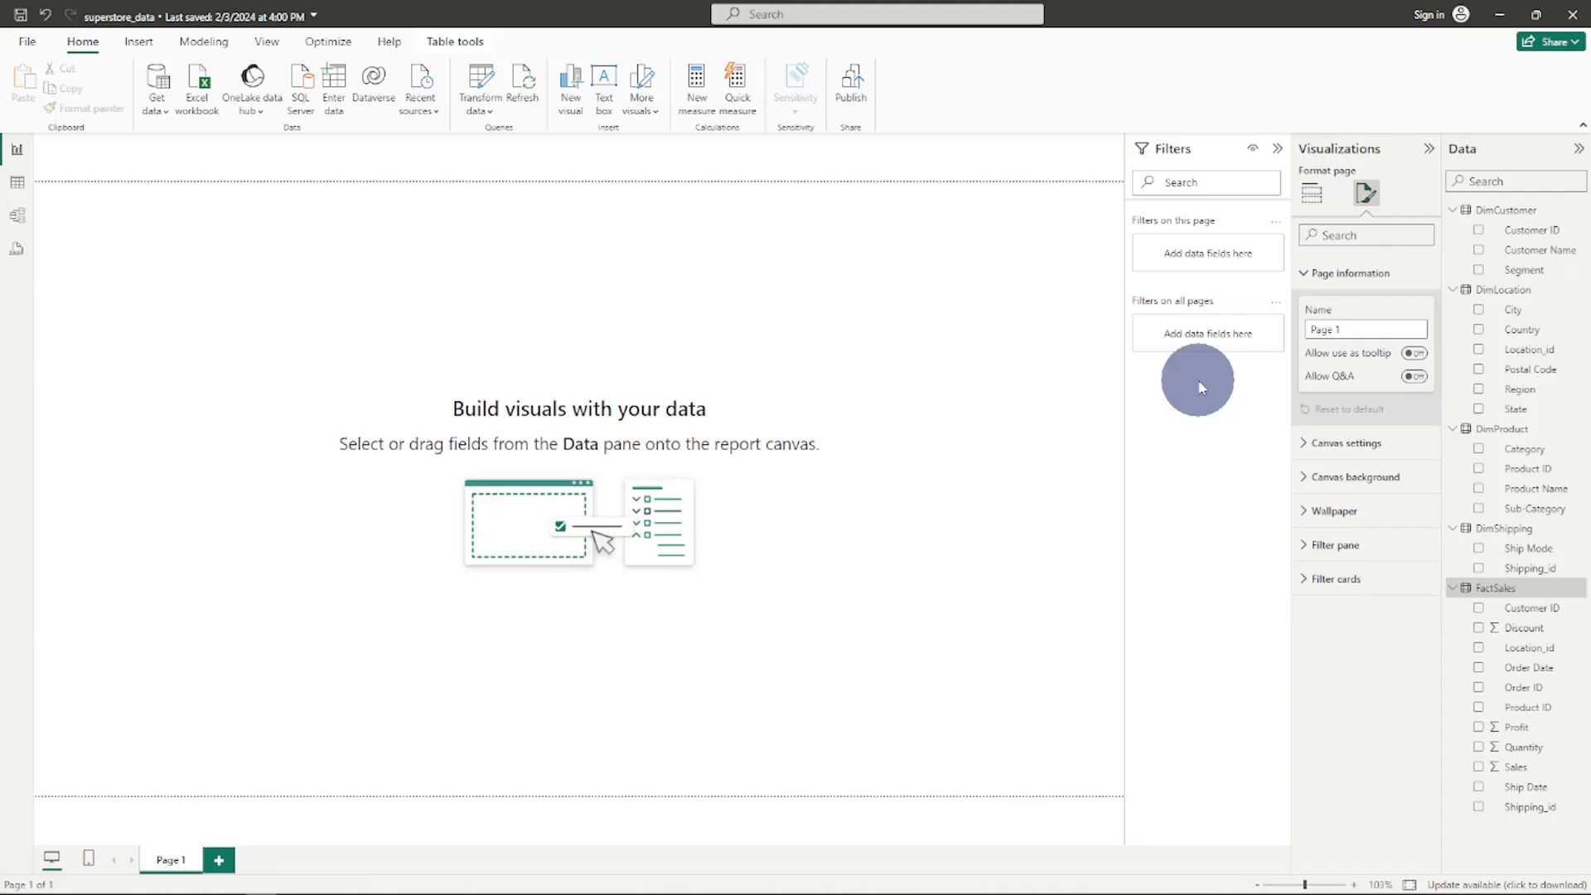
{"action": "left_click", "coordinate": [1346, 443]}
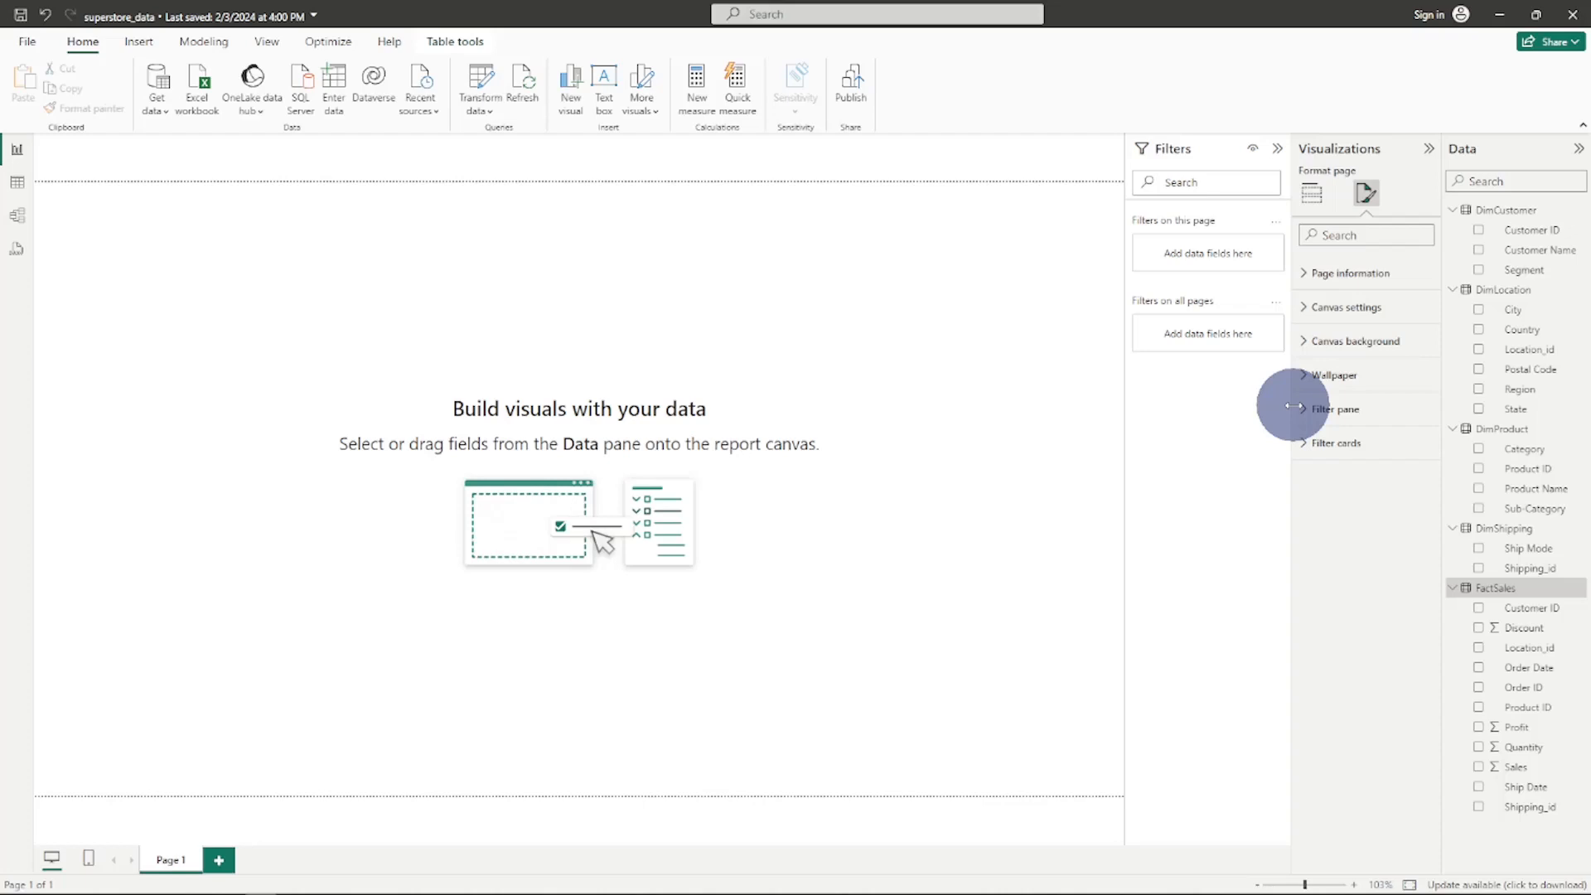
{"action": "left_click", "coordinate": [1308, 305]}
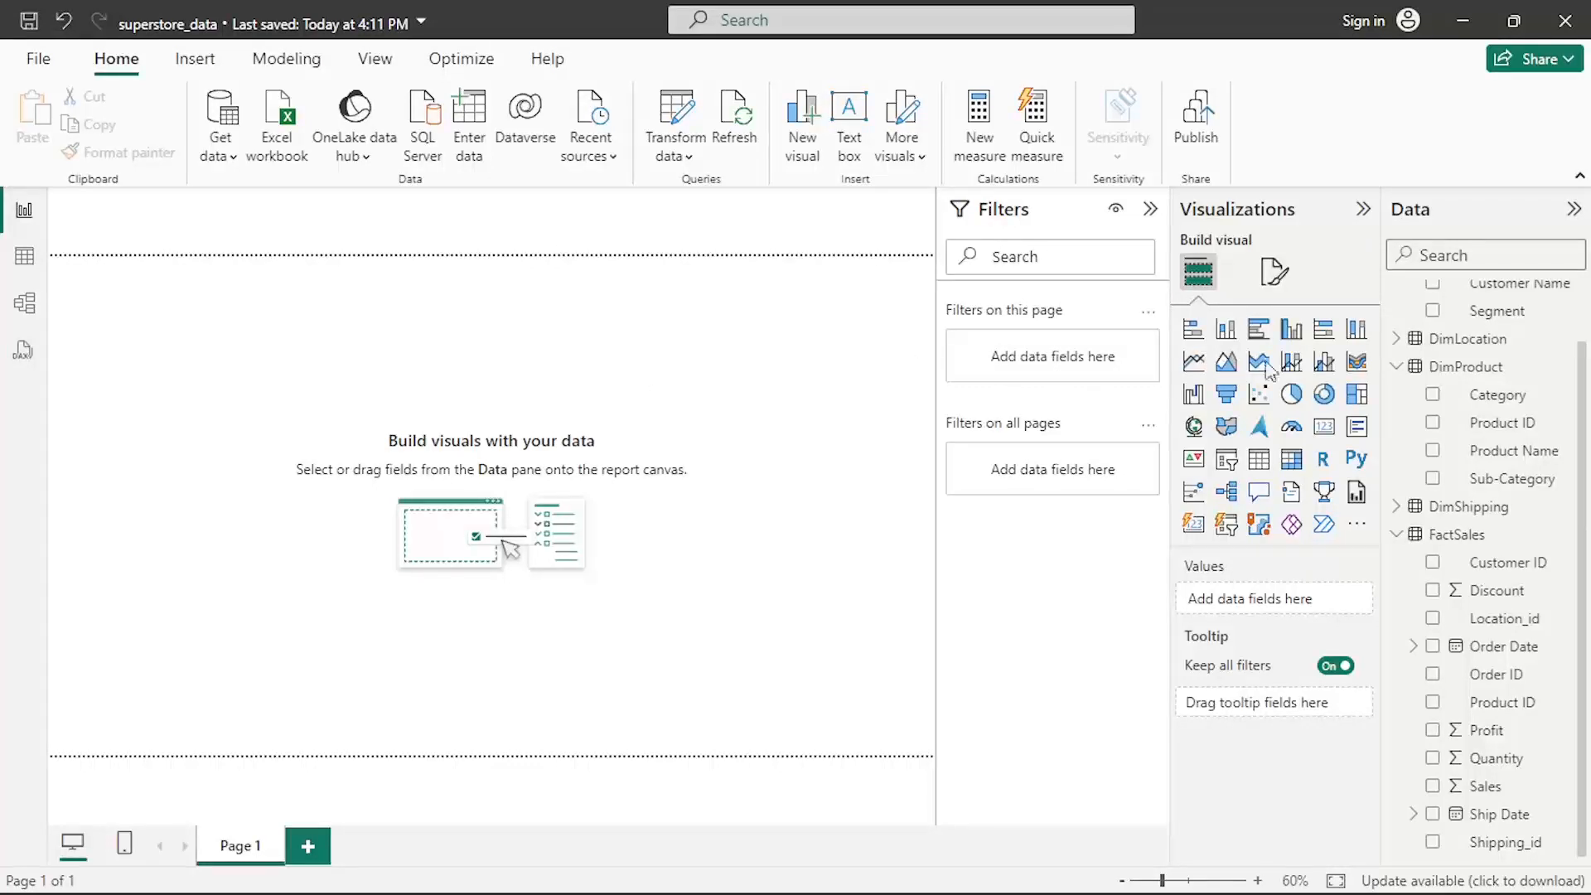
- Insert a clustered column chart on the page and enlarge it to about half the canvas width
{"action": "left_click", "coordinate": [1293, 331]}
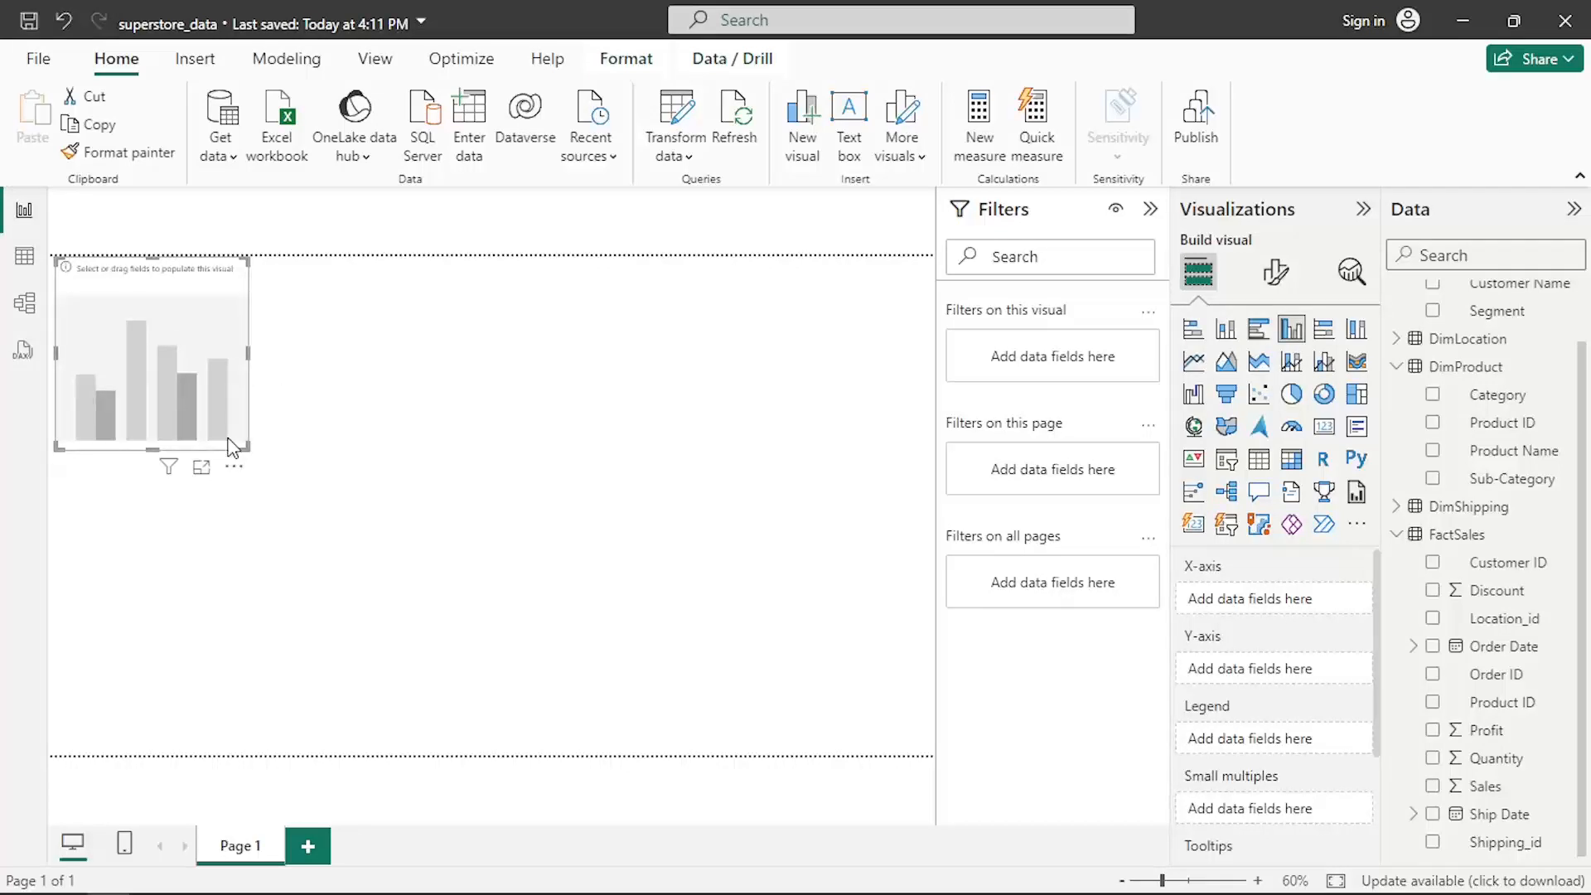
{"action": "left_click_drag", "start_coordinate": [257, 453], "coordinate": [491, 553]}
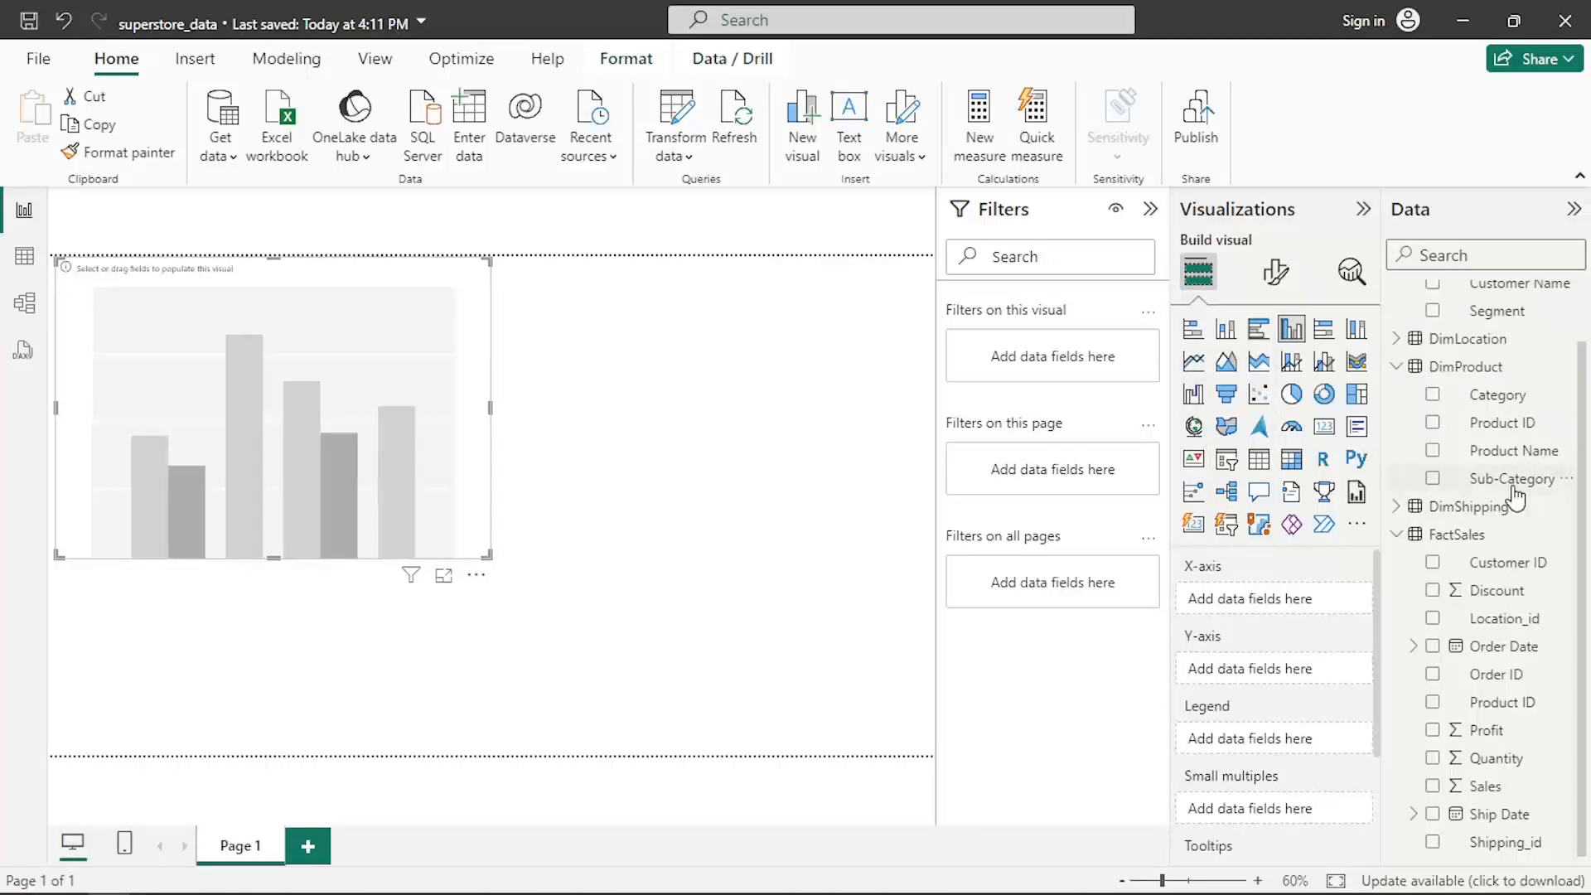
{"action": "scroll", "coordinate": [1515, 497], "scroll_direction": "up", "scroll_amount": 2}
{"action": "scroll", "coordinate": [1515, 498], "scroll_direction": "down", "scroll_amount": 2}
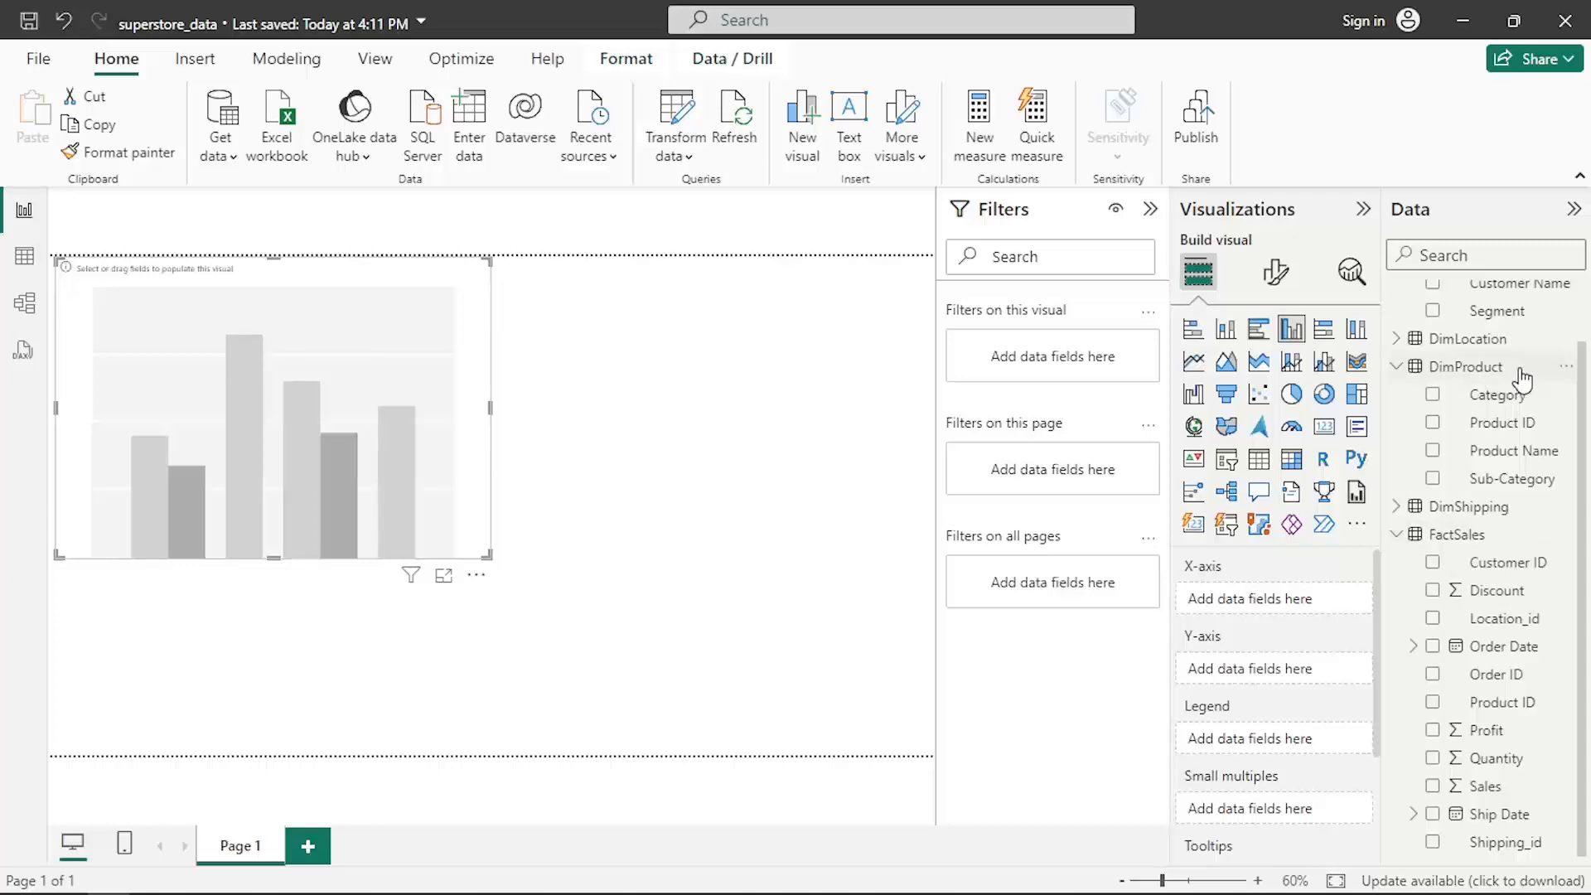
- Add the DimProduct Category and FactSales Sales fields to the chart, then enlarge the chart slightly
{"action": "left_click", "coordinate": [1434, 396]}
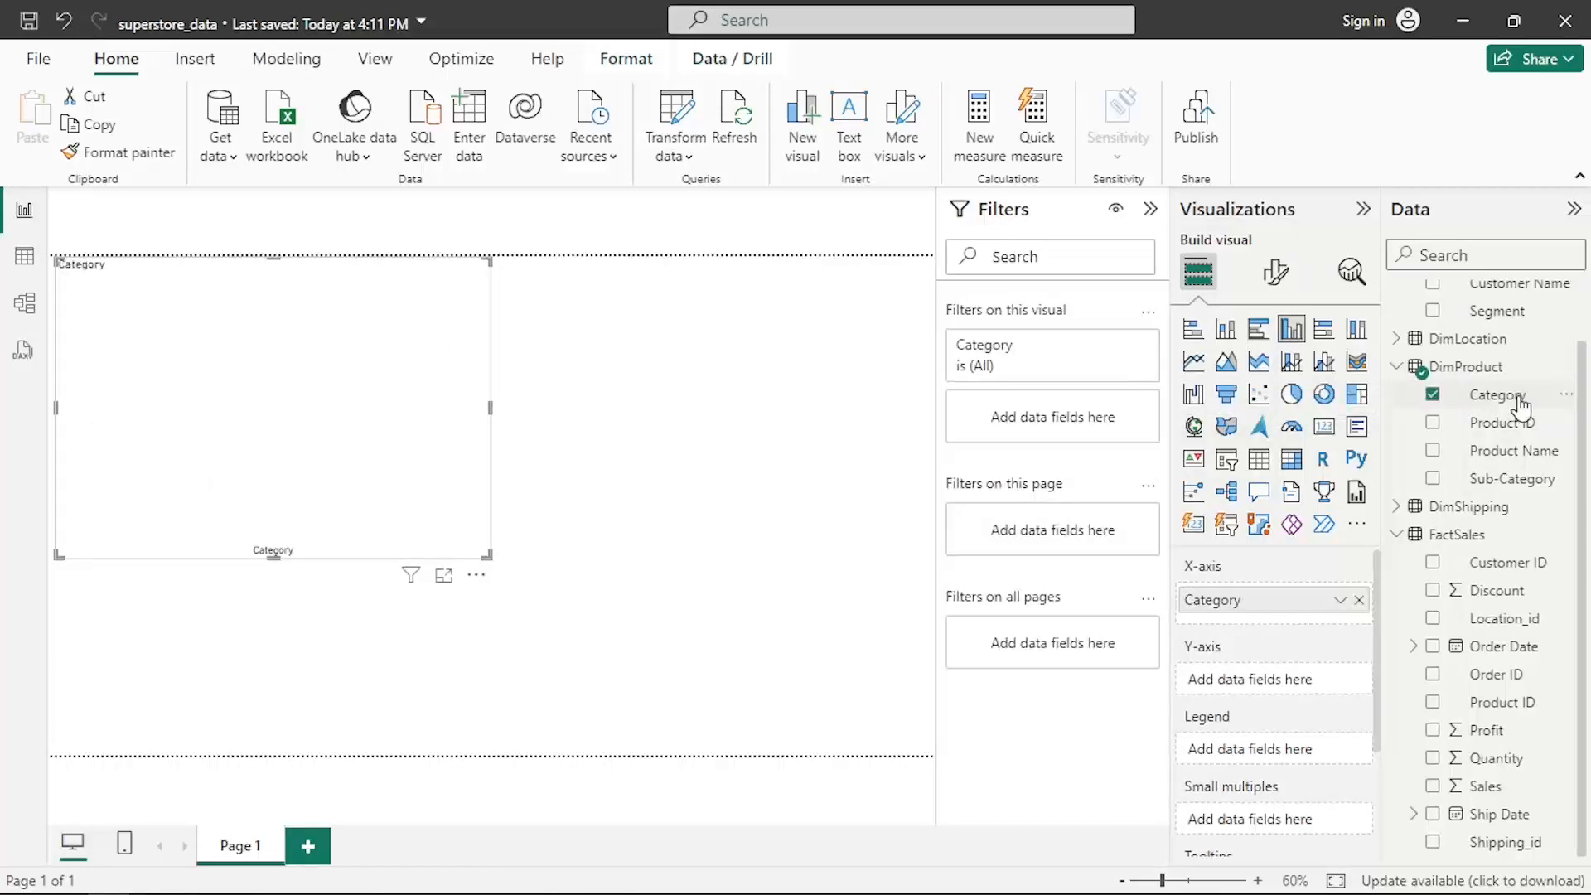
{"action": "left_click", "coordinate": [1433, 786]}
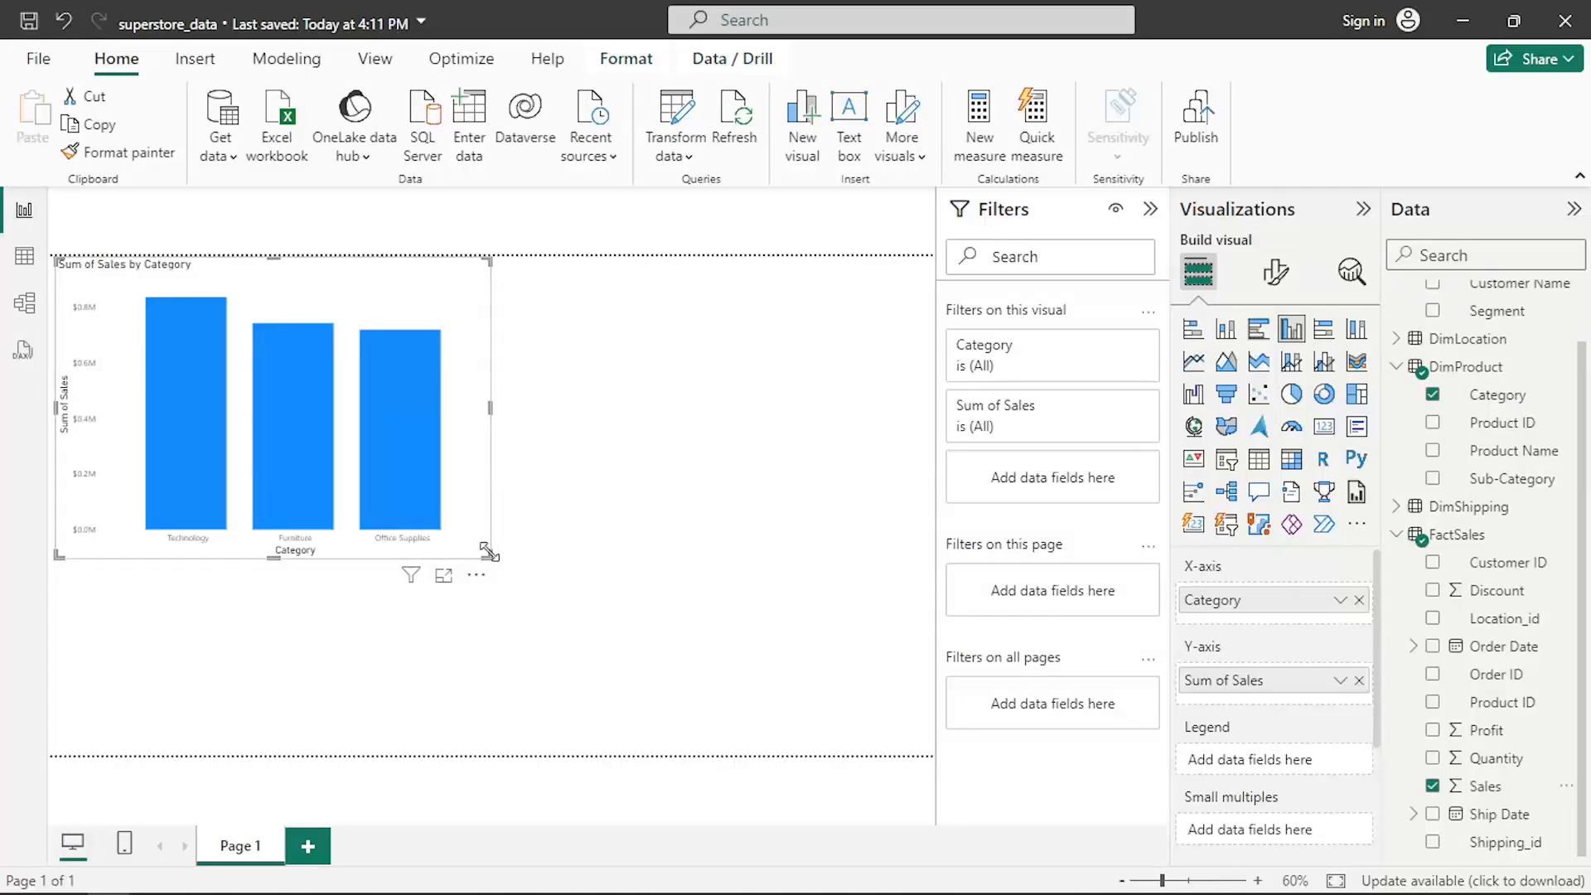
{"action": "mouse_move", "coordinate": [489, 551]}
{"action": "left_mouse_down"}
{"action": "mouse_move", "coordinate": [509, 537]}
{"action": "mouse_move", "coordinate": [478, 566]}
{"action": "left_mouse_up"}
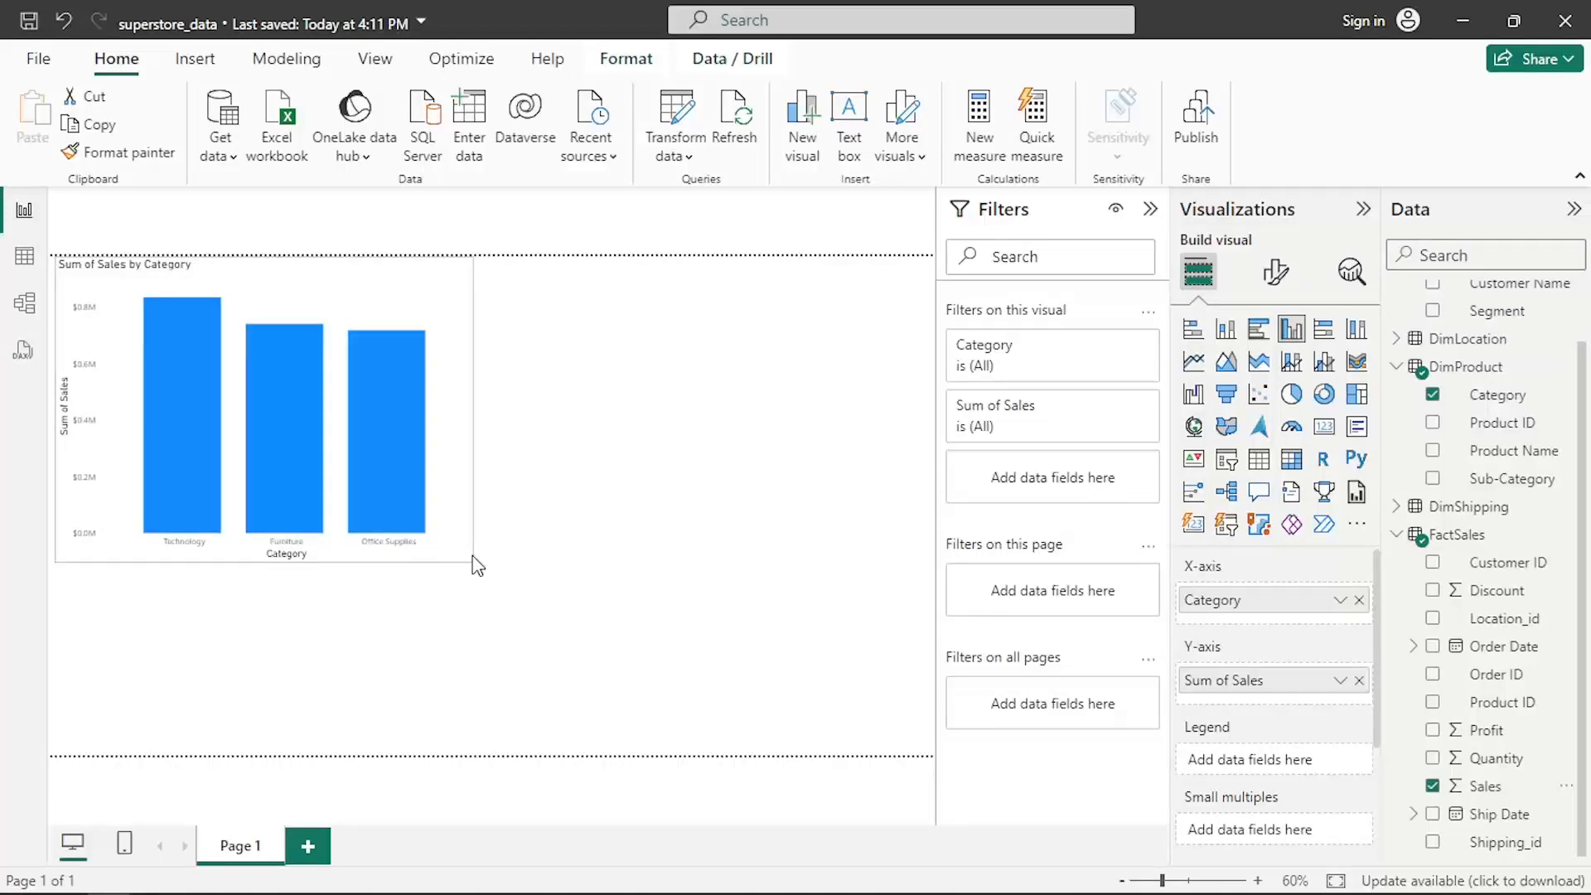
{"action": "left_click_drag", "start_coordinate": [477, 566], "coordinate": [491, 590]}
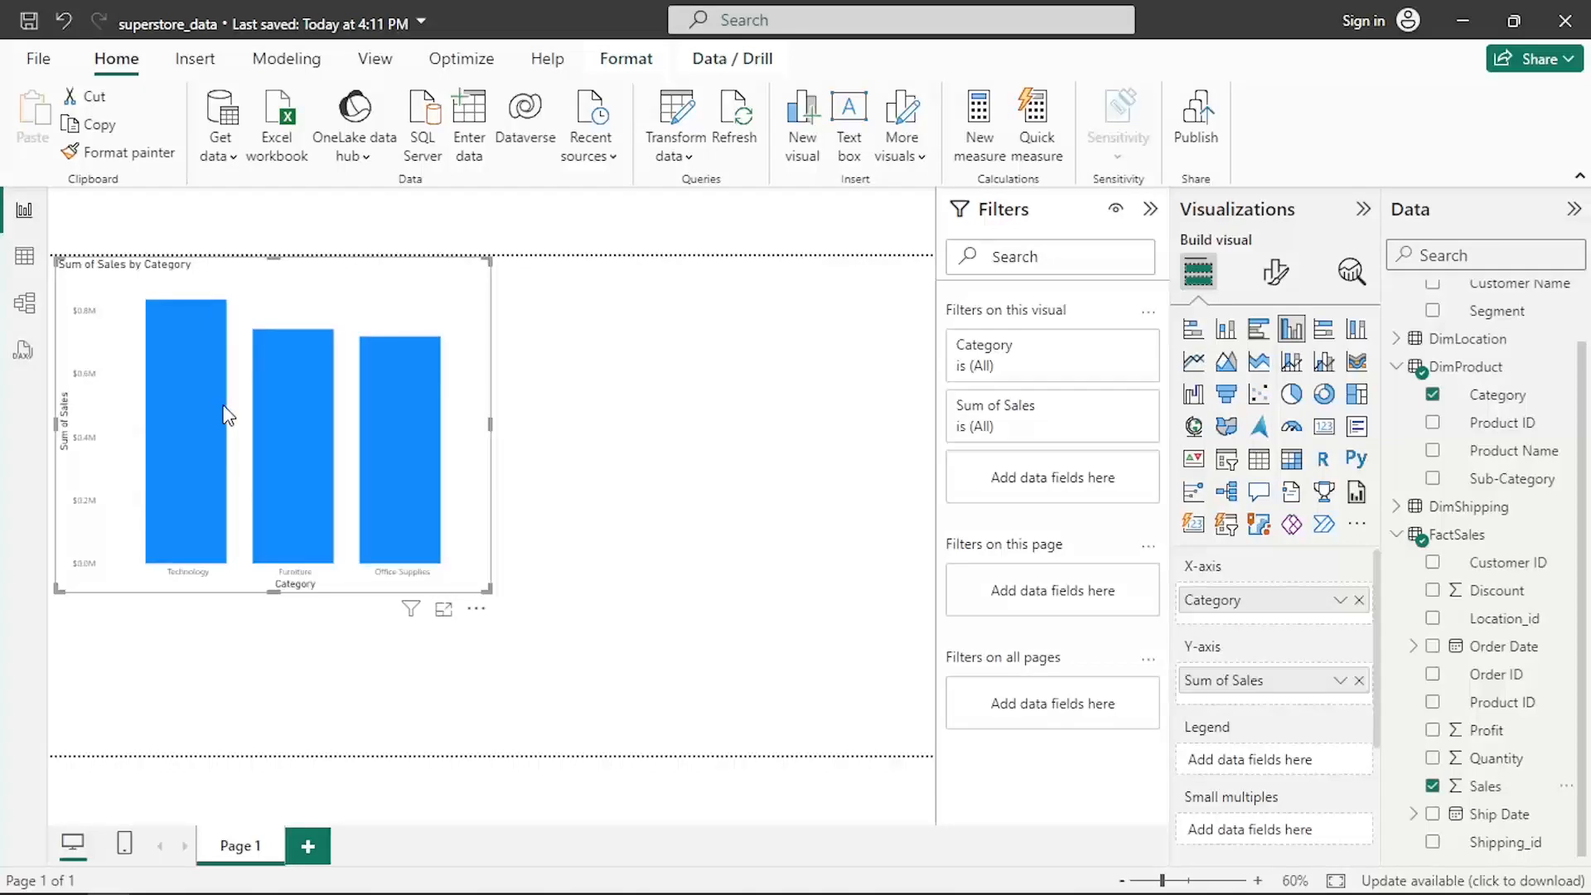
- Set the chart visual's height to 500 in its general format properties
{"action": "mouse_move", "coordinate": [329, 490]}
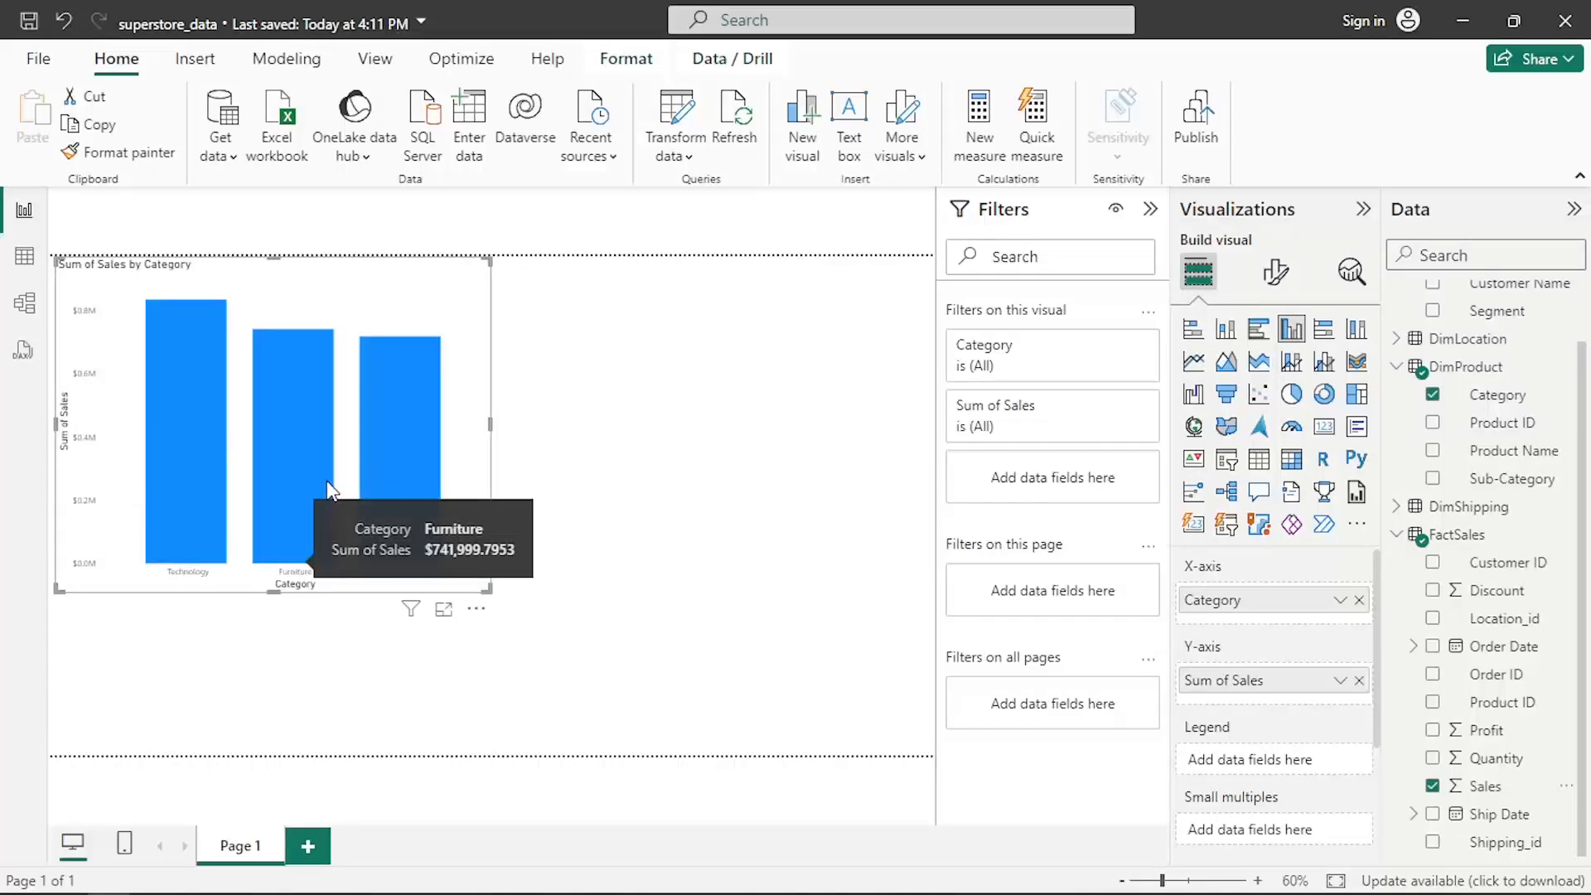
{"action": "left_click", "coordinate": [1277, 272]}
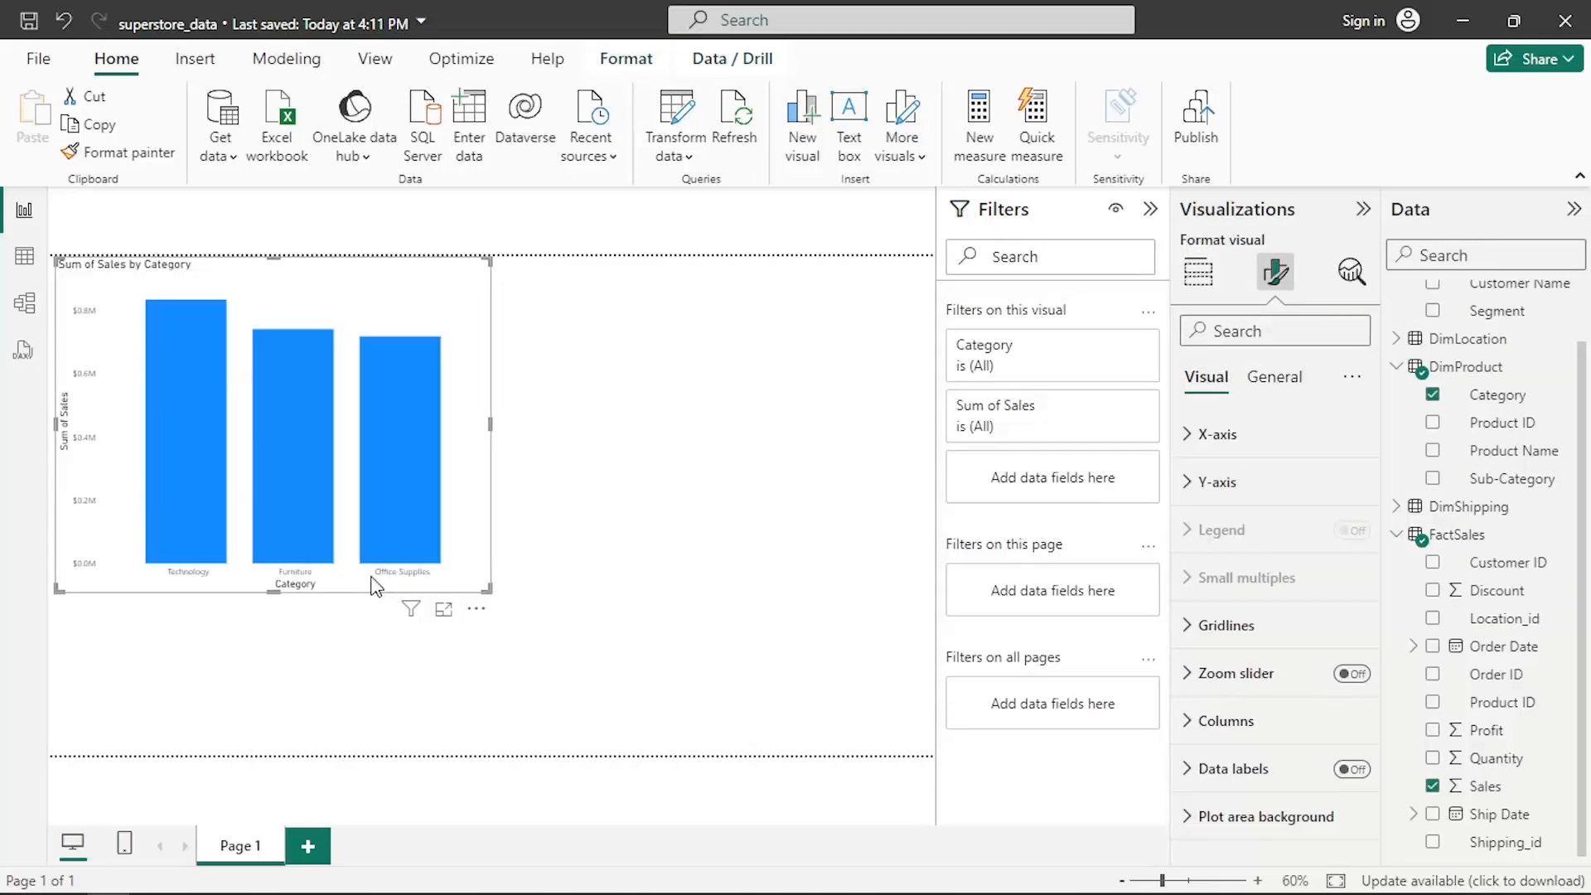
{"action": "left_click", "coordinate": [1275, 377]}
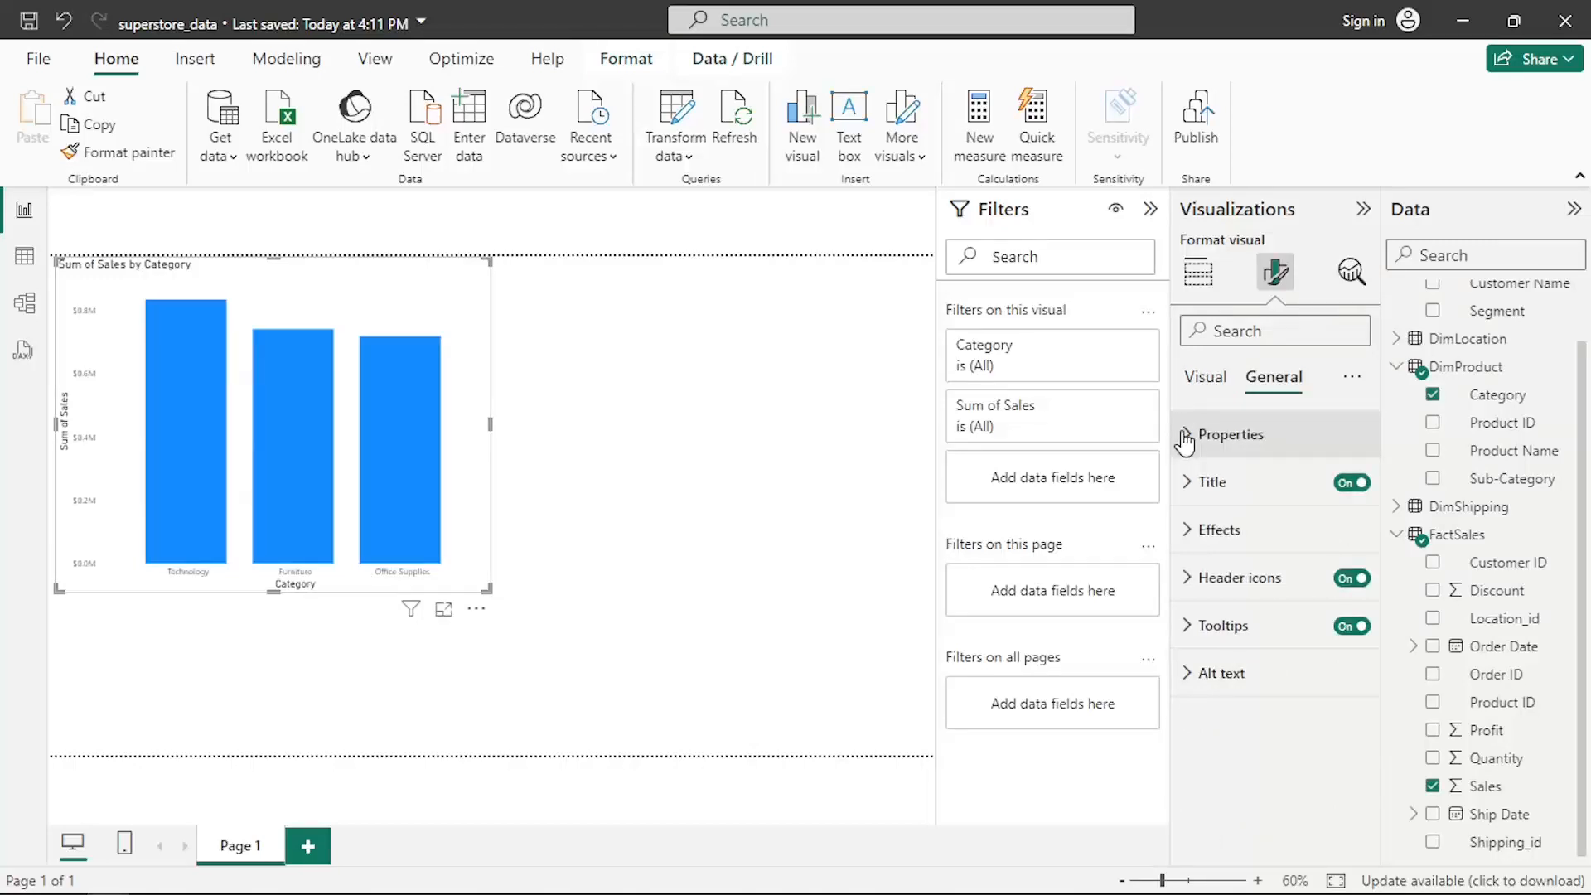
{"action": "left_click", "coordinate": [1185, 437]}
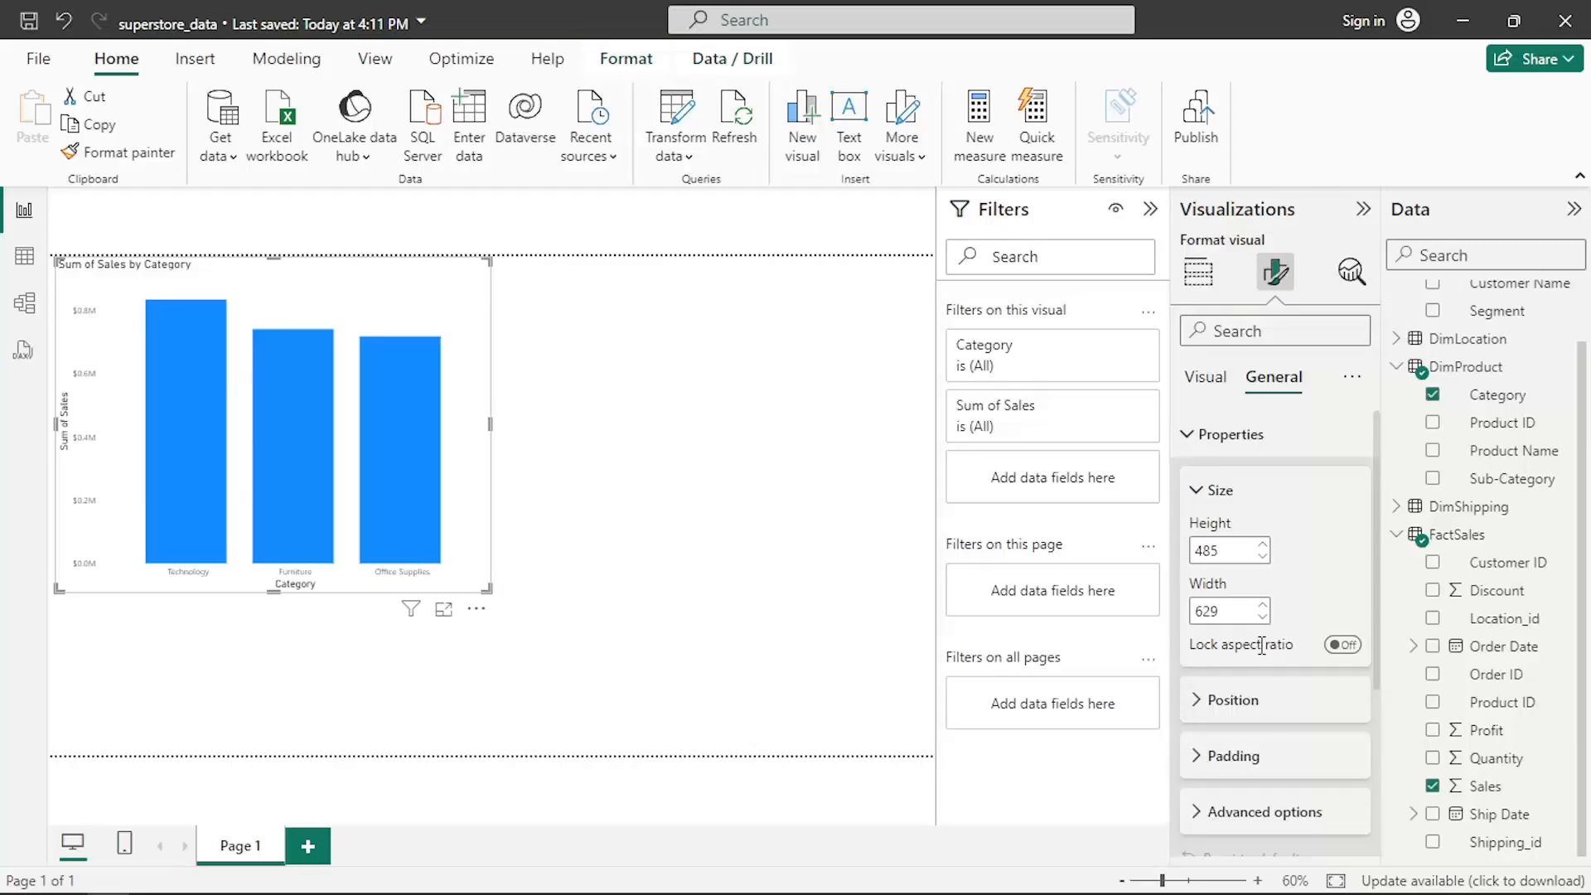
{"action": "left_click", "coordinate": [1229, 544]}
{"action": "type", "text": "500"}
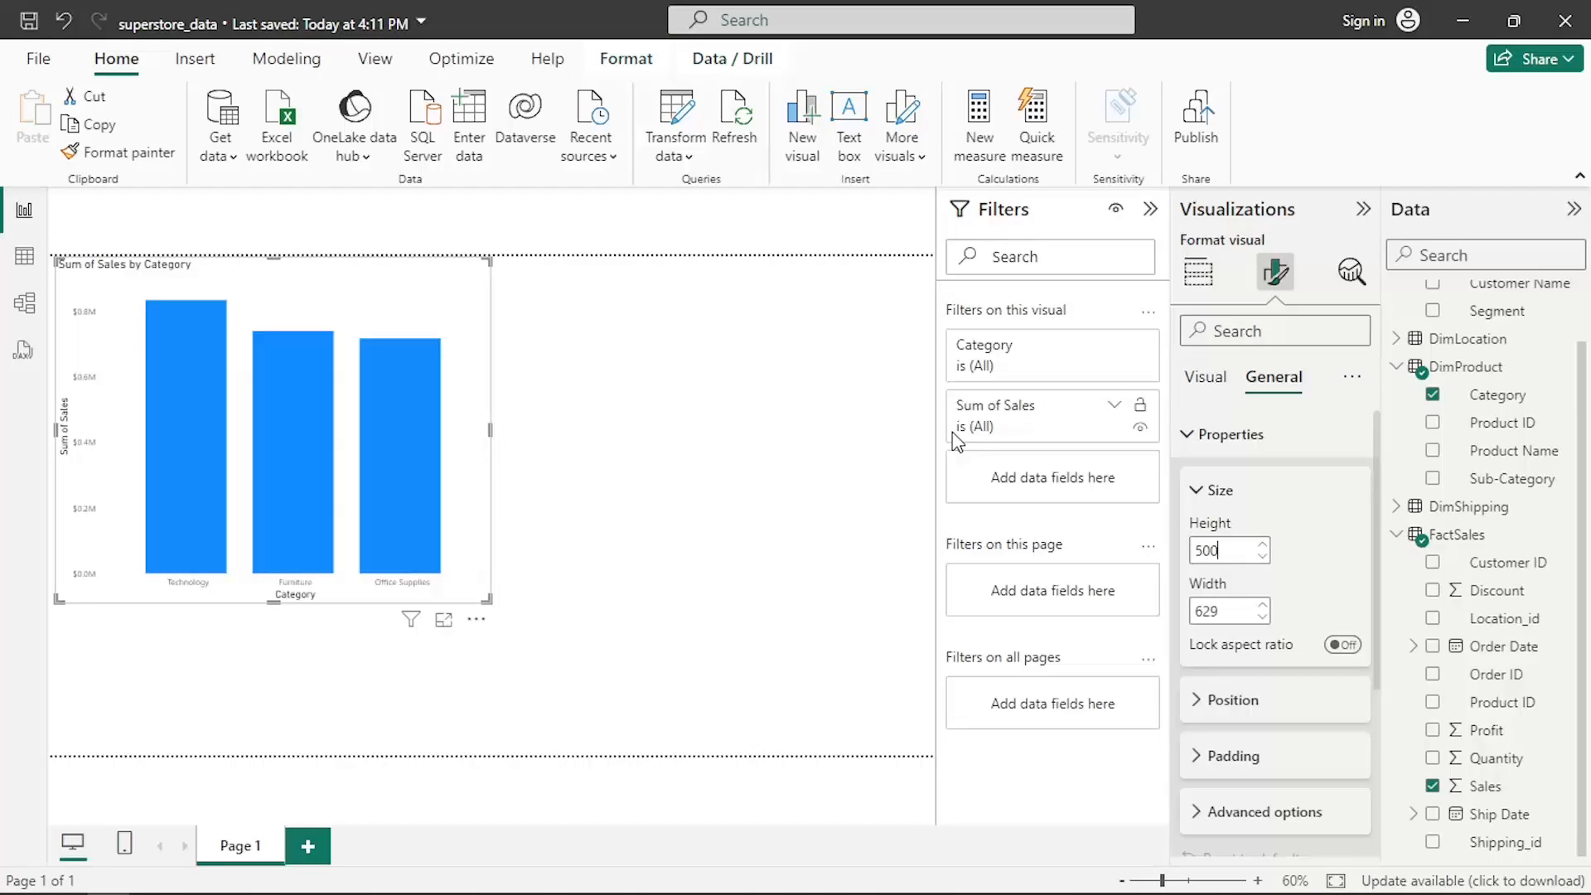
- Set the chart's vertical position to 10
{"action": "scroll", "coordinate": [1222, 473], "scroll_direction": "down", "scroll_amount": 1}
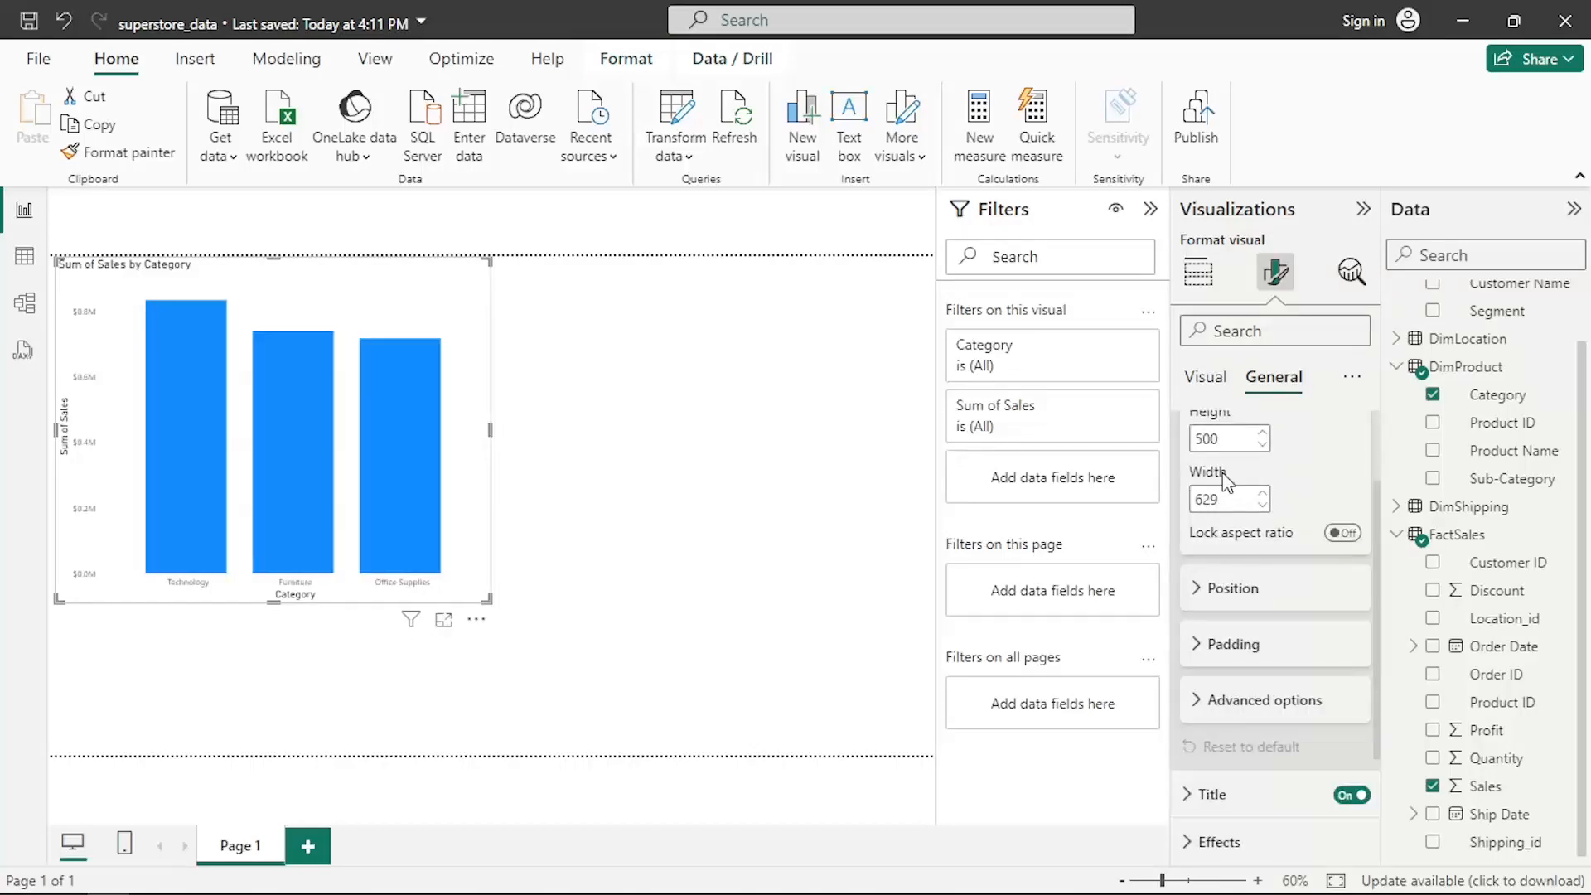
{"action": "left_click", "coordinate": [1234, 587]}
{"action": "scroll", "coordinate": [1235, 547], "scroll_direction": "down", "scroll_amount": 1}
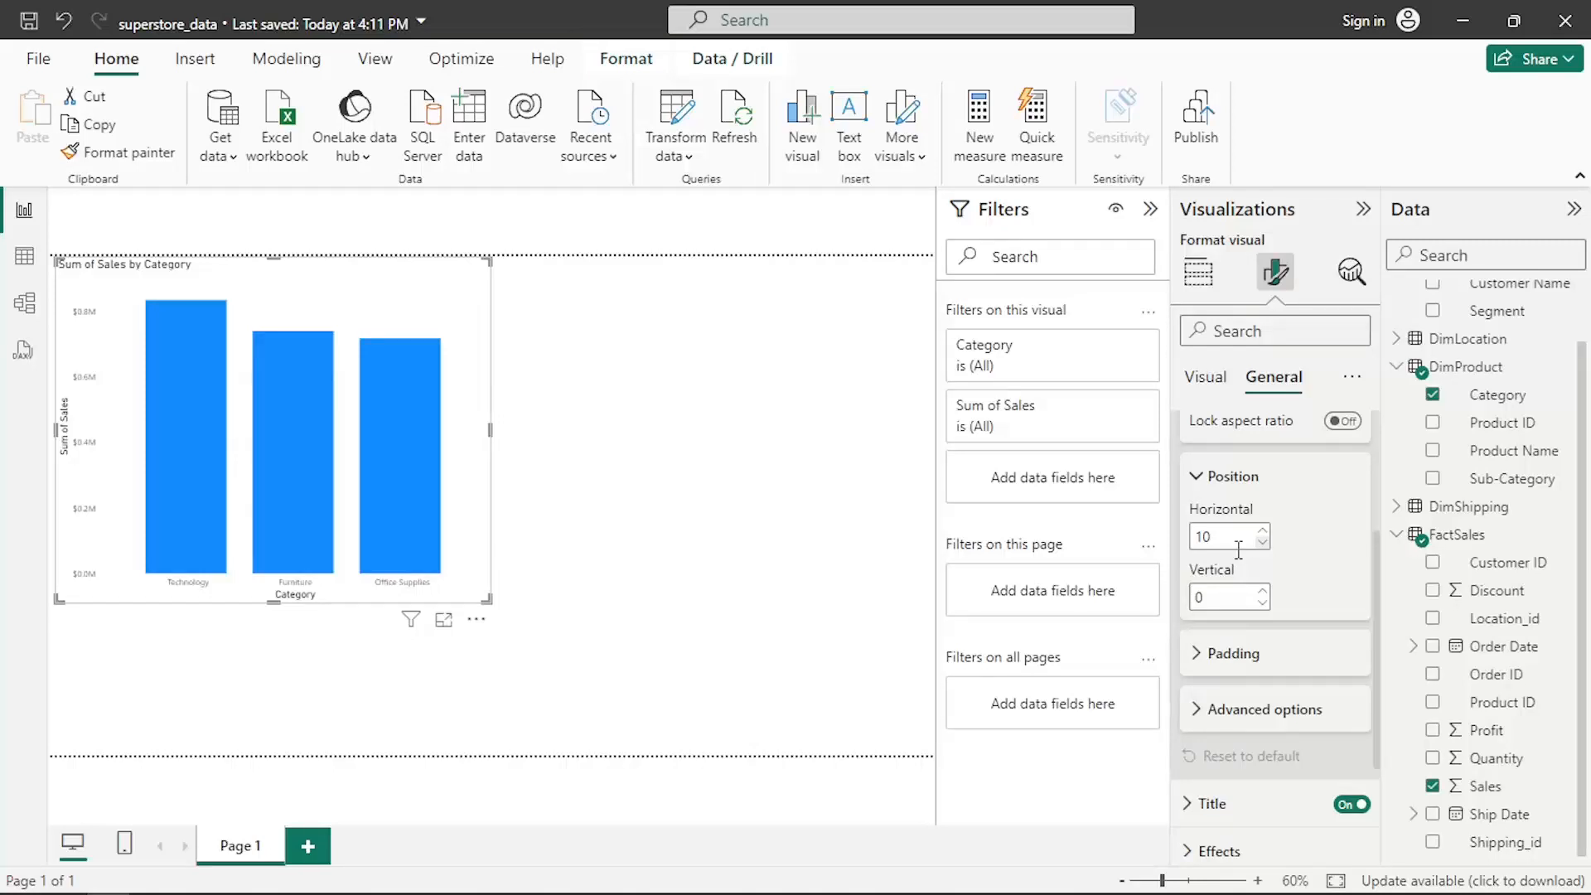
{"action": "left_click", "coordinate": [1261, 592]}
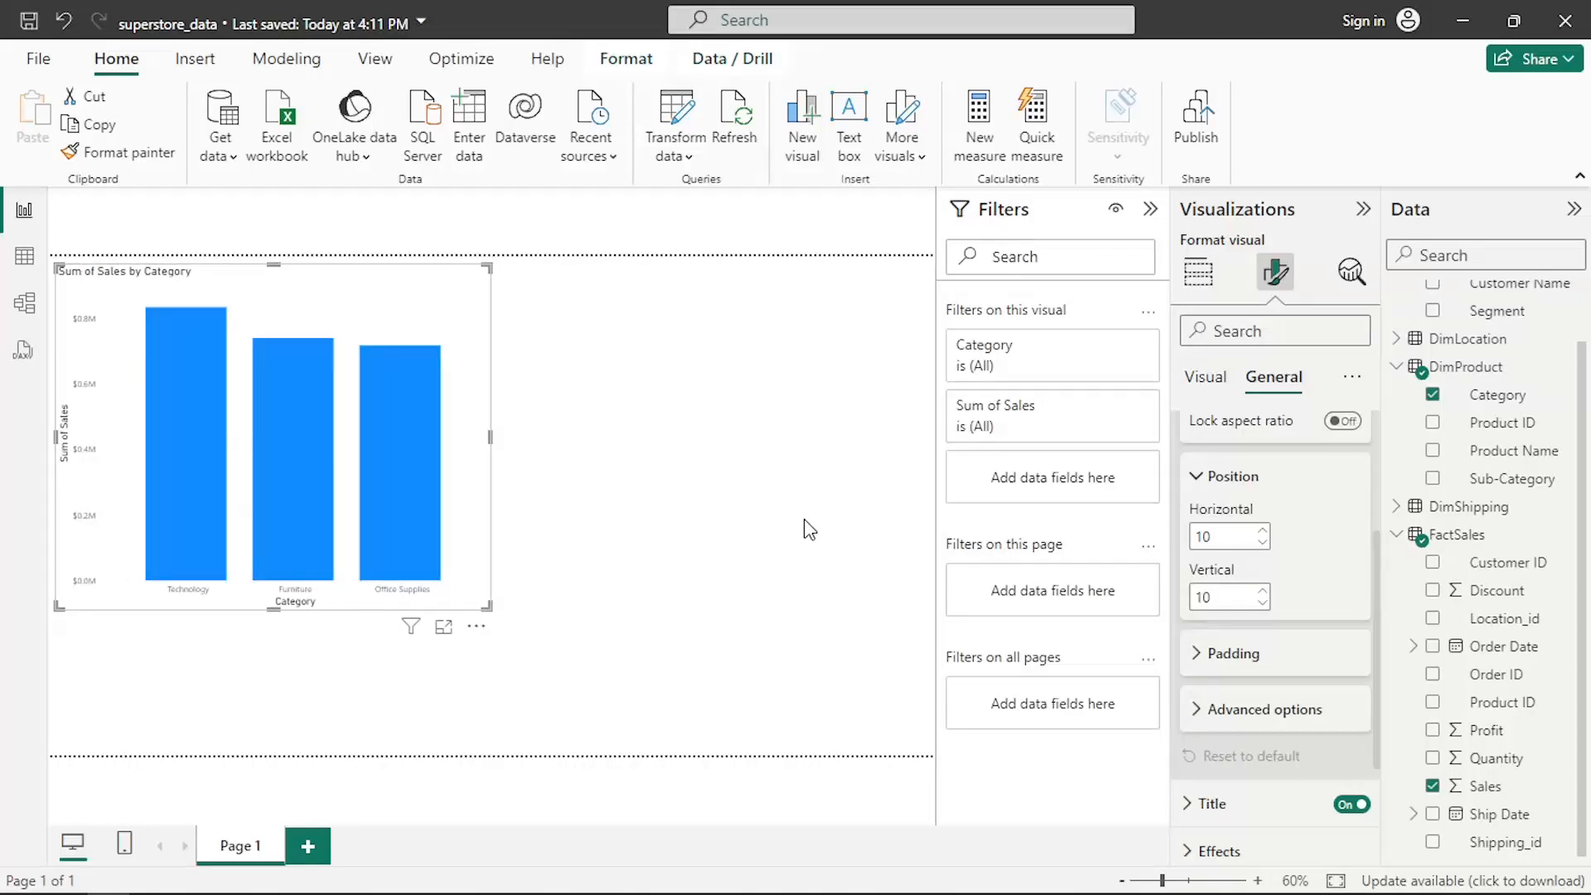
- Set the chart's left padding to 10 px, then undo that change
{"action": "left_click", "coordinate": [1234, 654]}
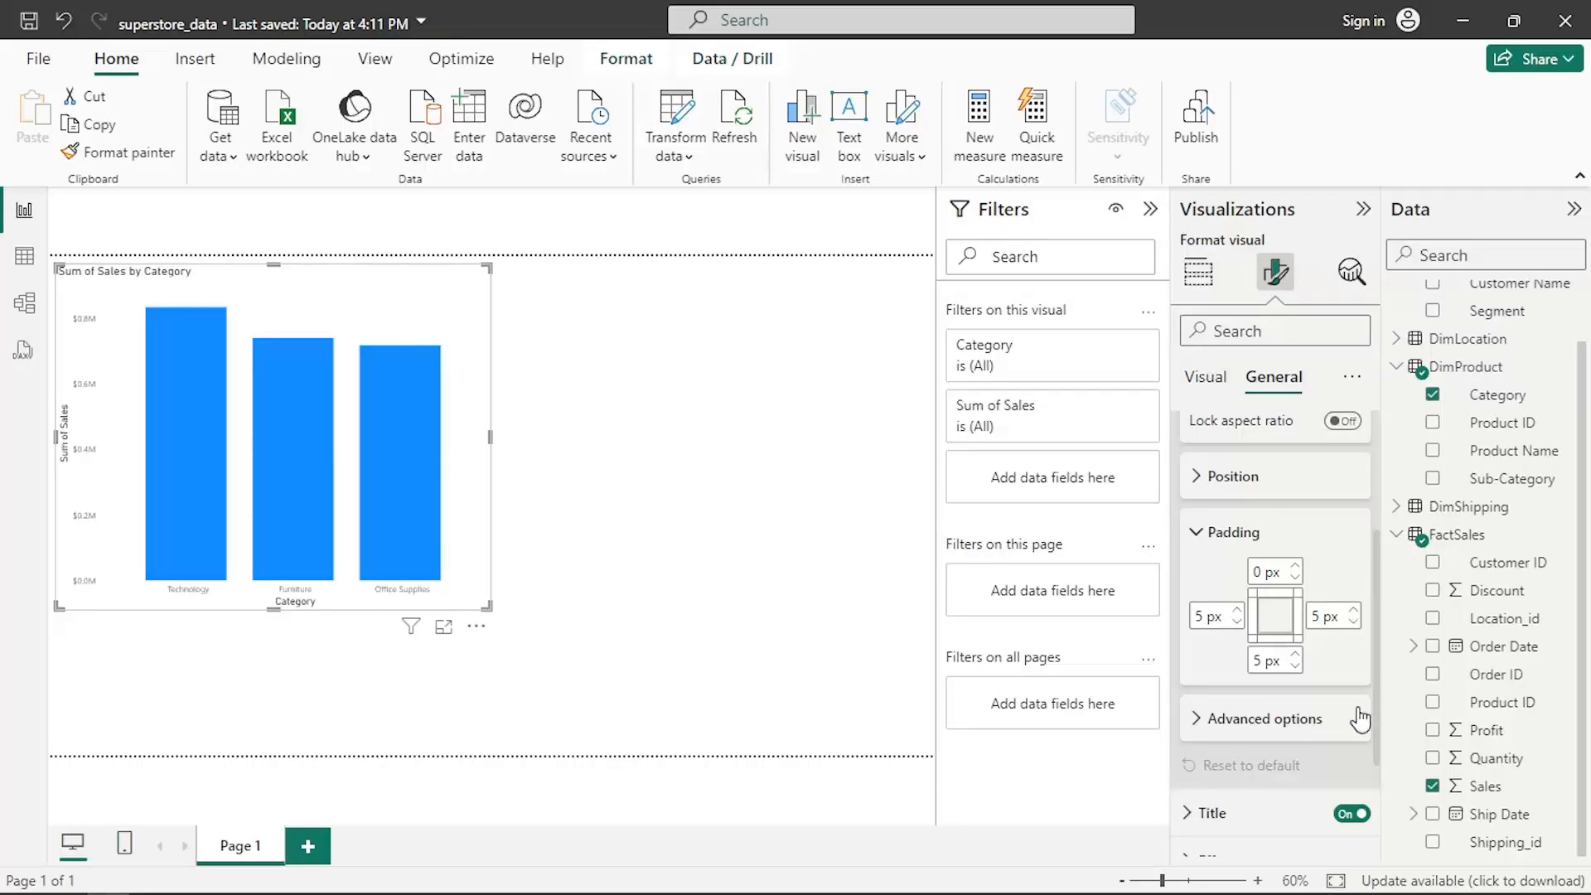
{"action": "left_click", "coordinate": [1220, 623]}
{"action": "type", "text": "10"}
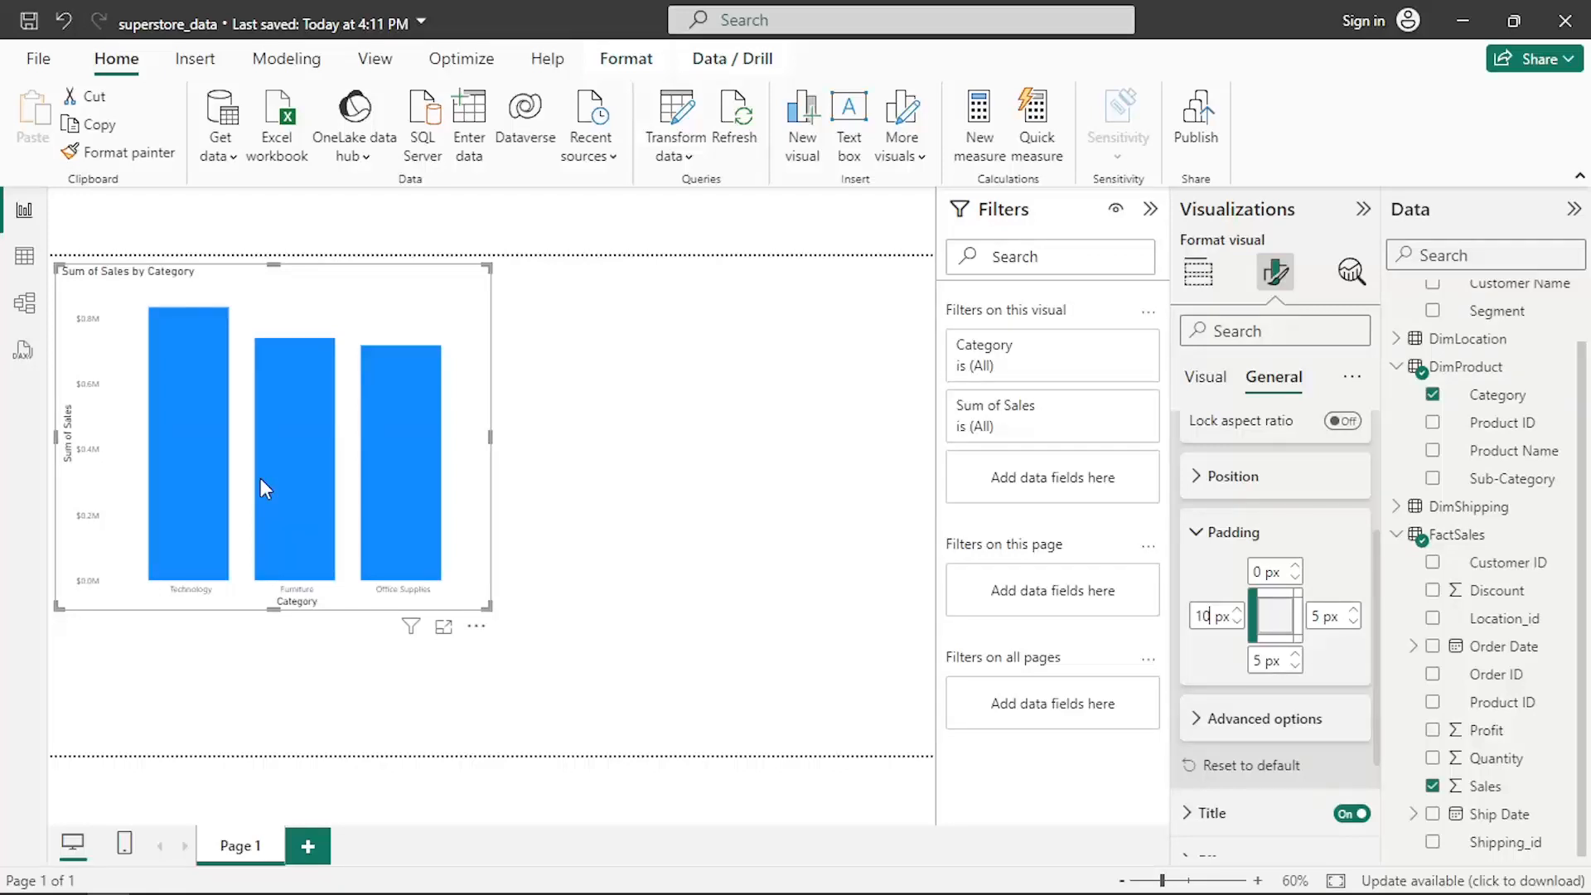
{"action": "key", "text": "ctrl+z"}
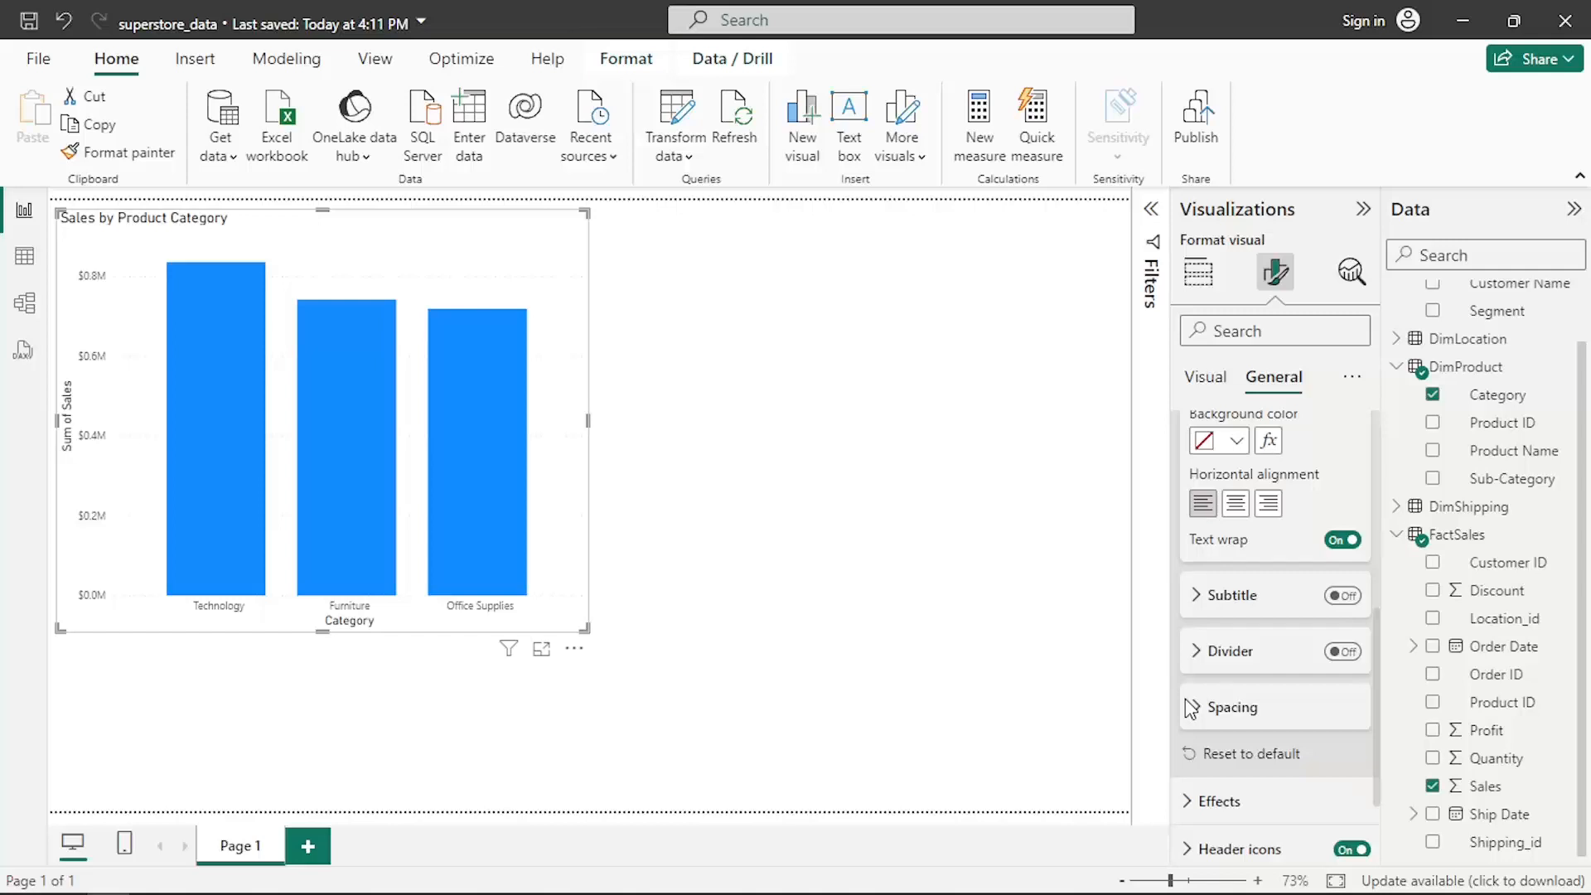
- Turn on the shadow effect for the chart visual
{"action": "left_click", "coordinate": [1191, 709]}
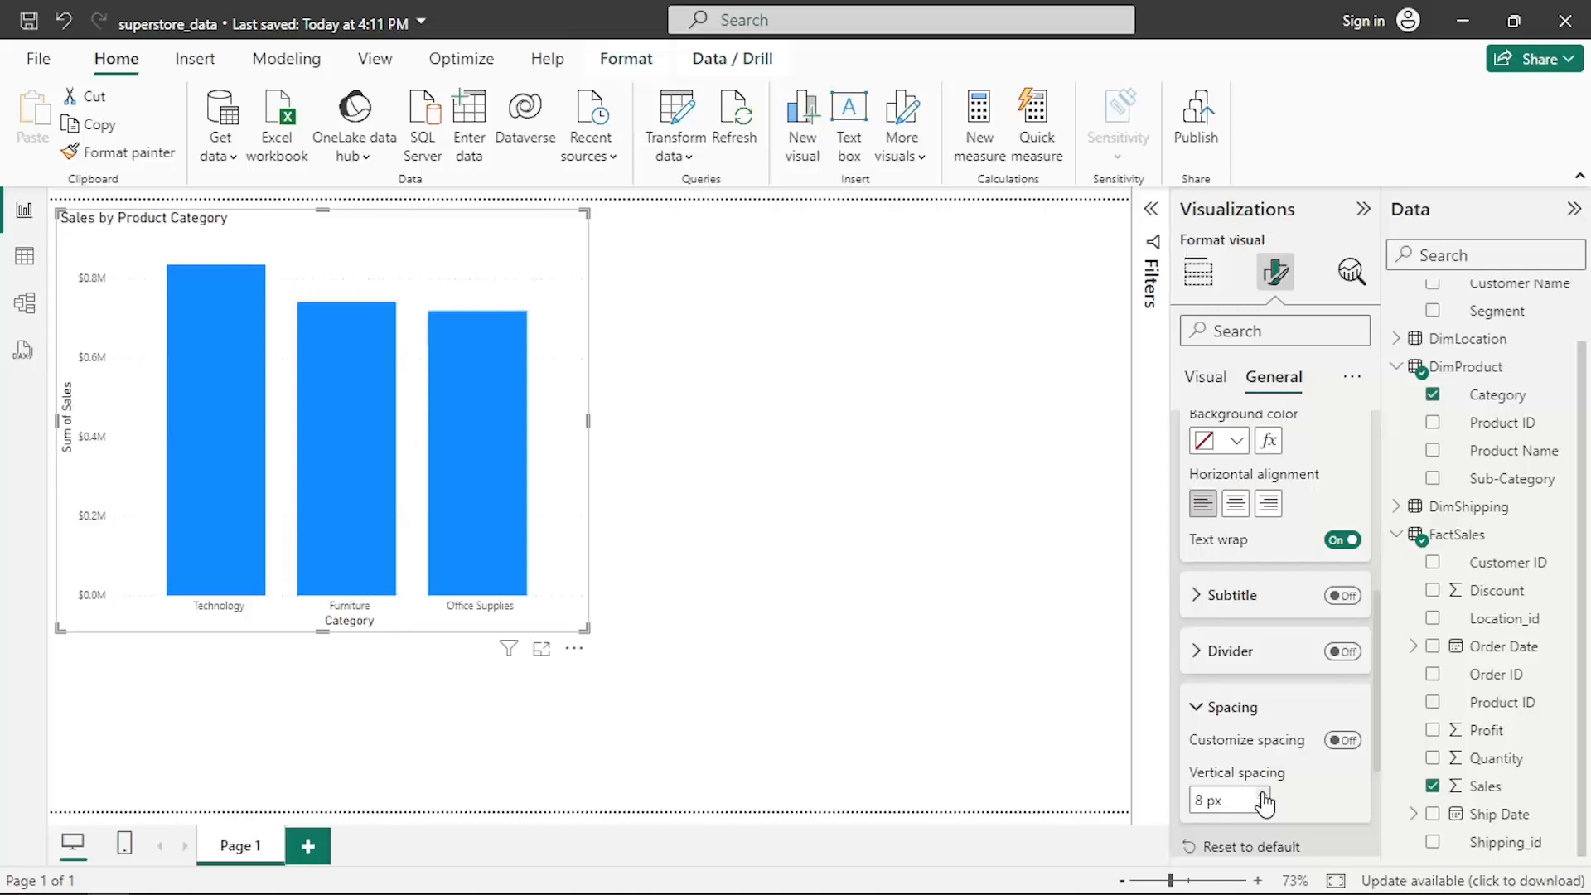
{"action": "scroll", "coordinate": [1264, 802], "scroll_direction": "down", "scroll_amount": 5}
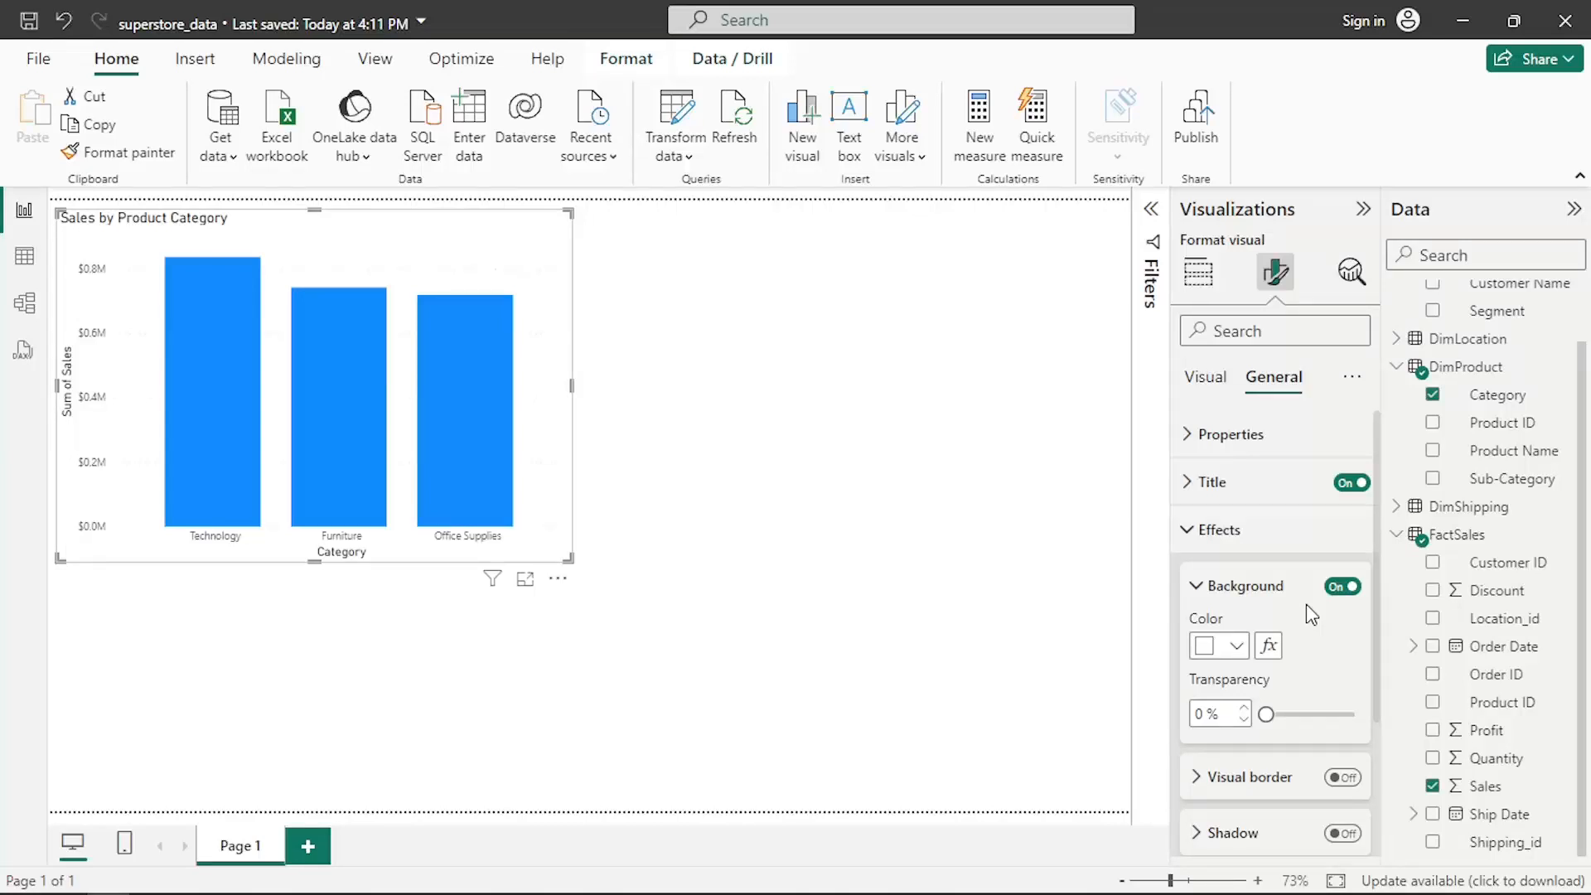
{"action": "scroll", "coordinate": [1334, 655], "scroll_direction": "down", "scroll_amount": 2}
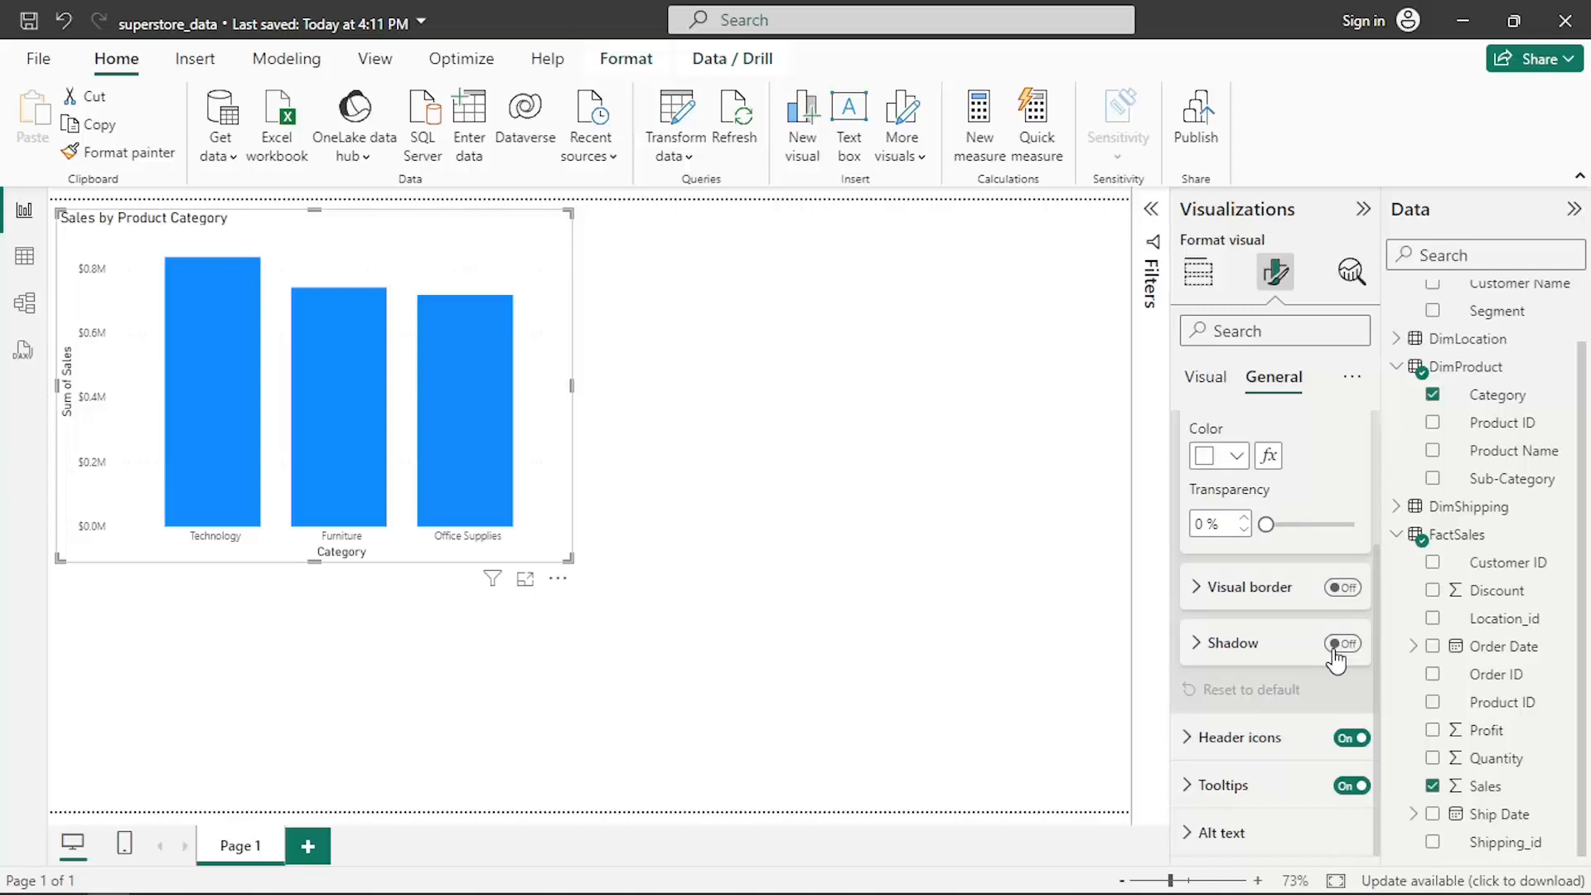
{"action": "left_click", "coordinate": [1336, 644]}
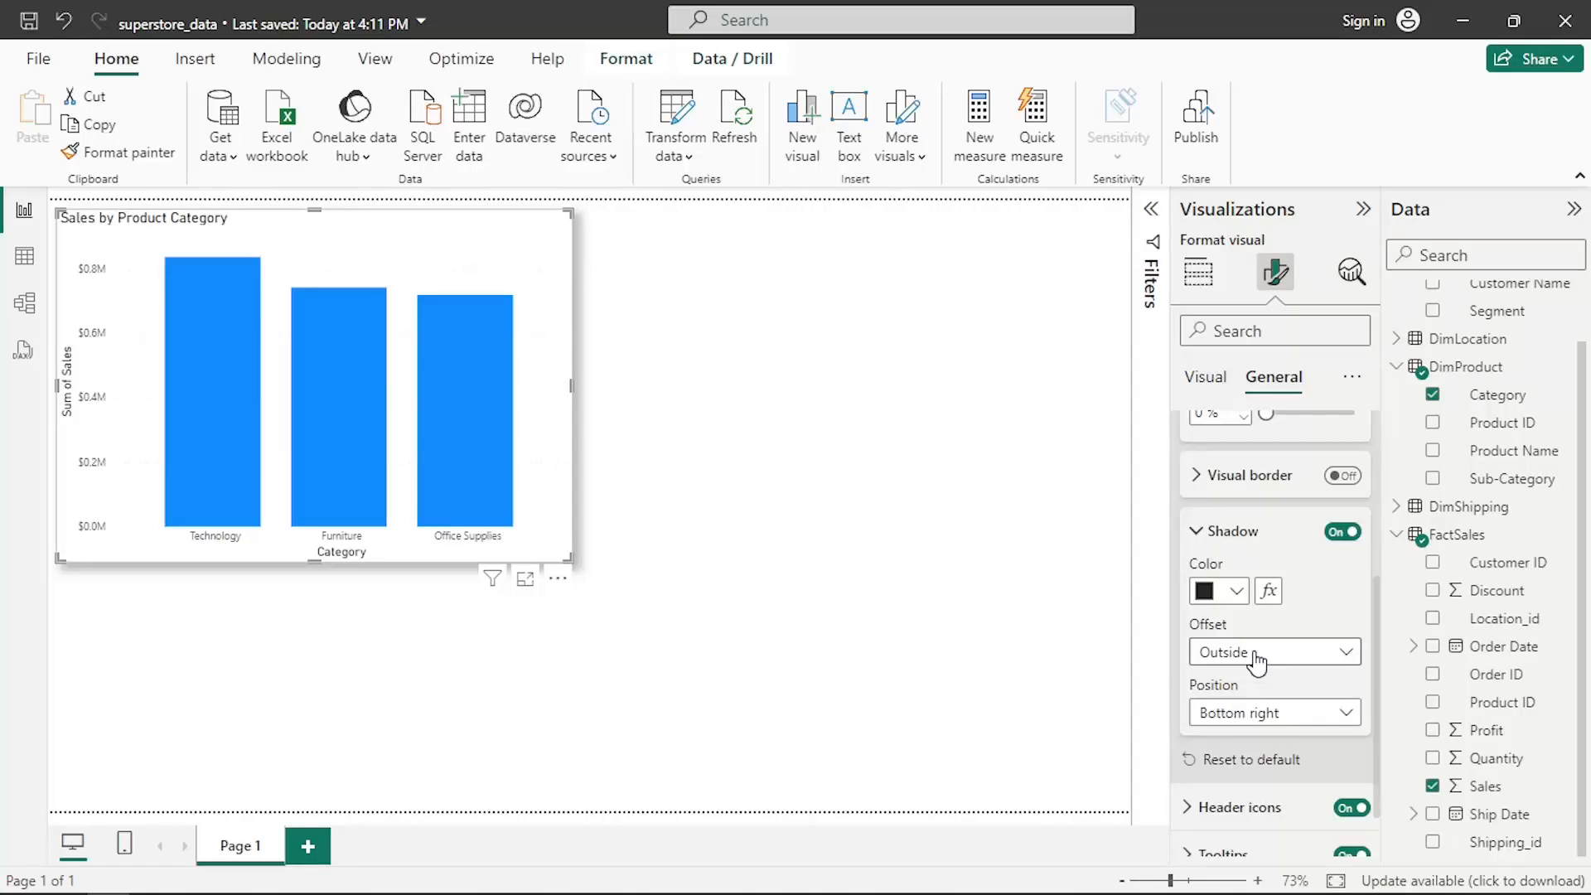
{"action": "left_click", "coordinate": [1219, 531]}
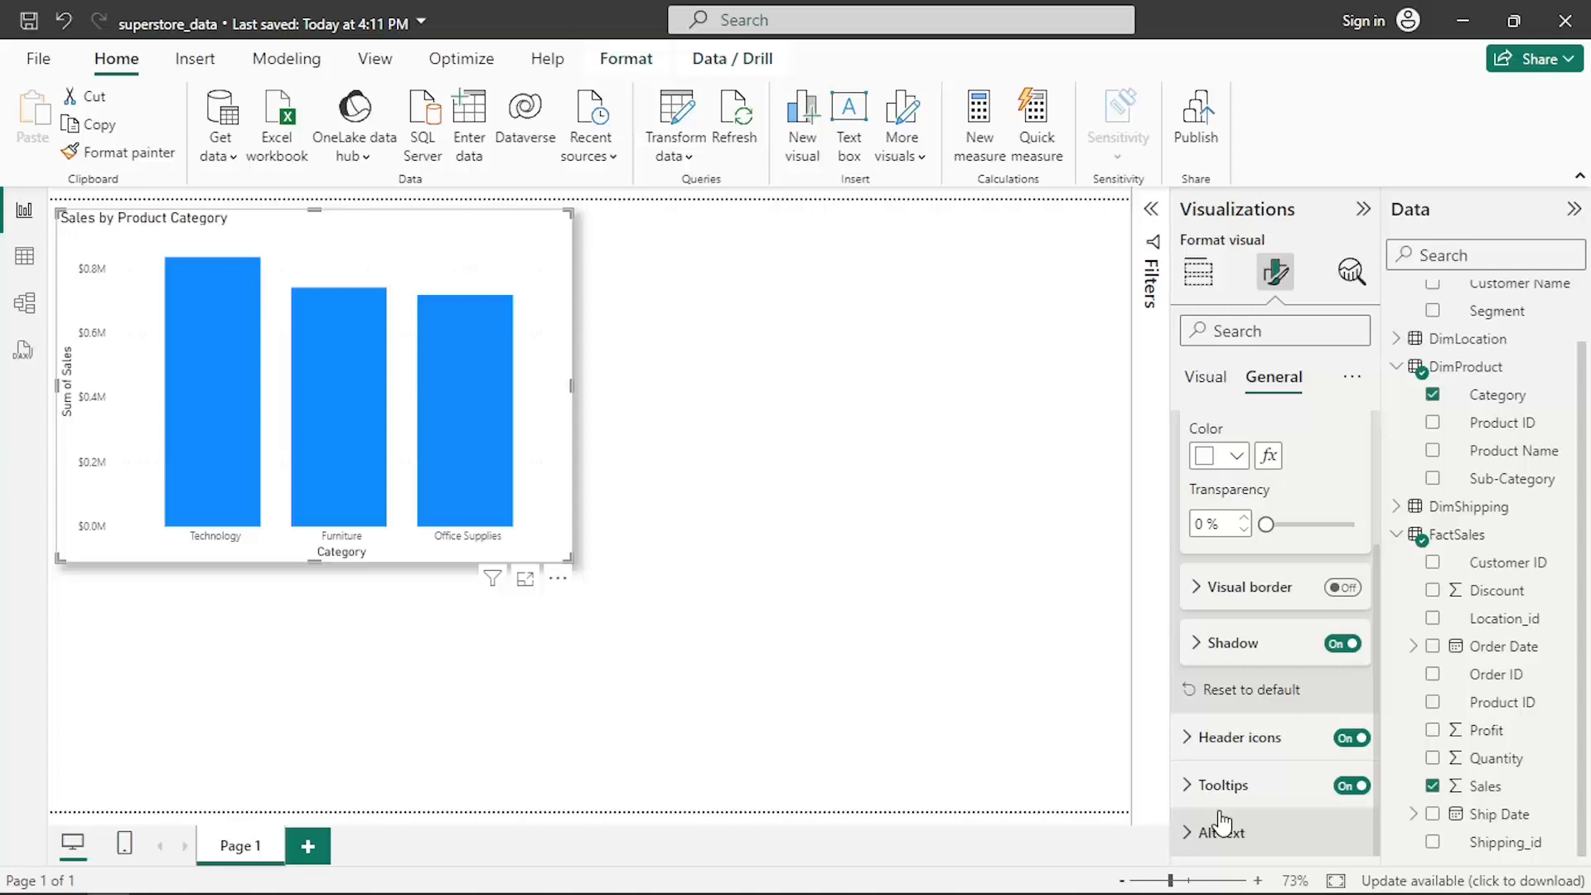
{"action": "left_click", "coordinate": [1222, 829]}
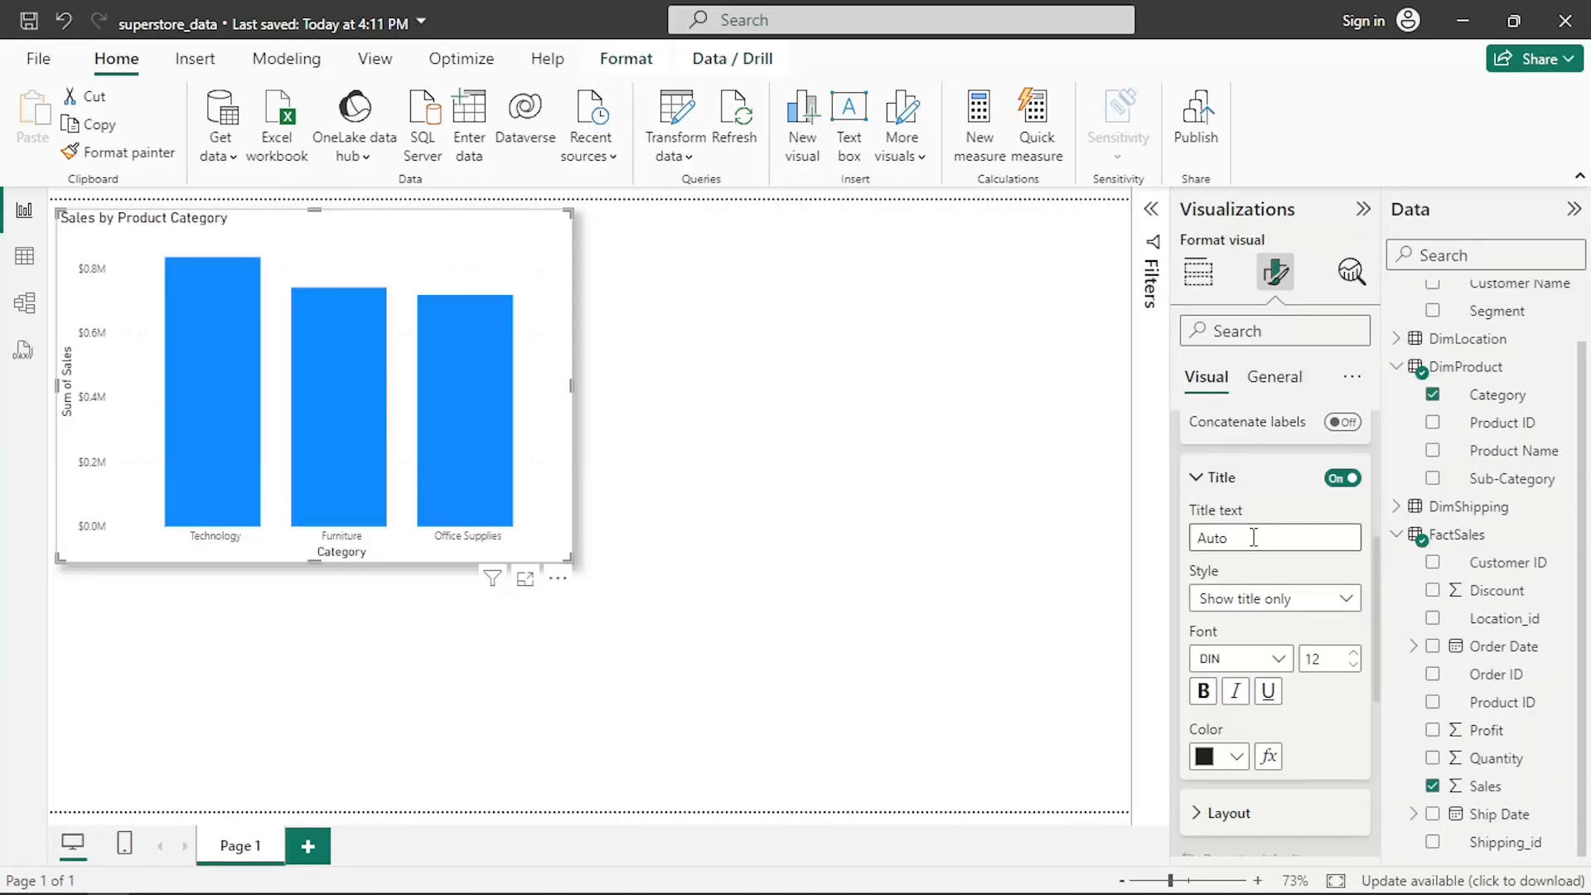
{"action": "left_click", "coordinate": [1318, 598]}
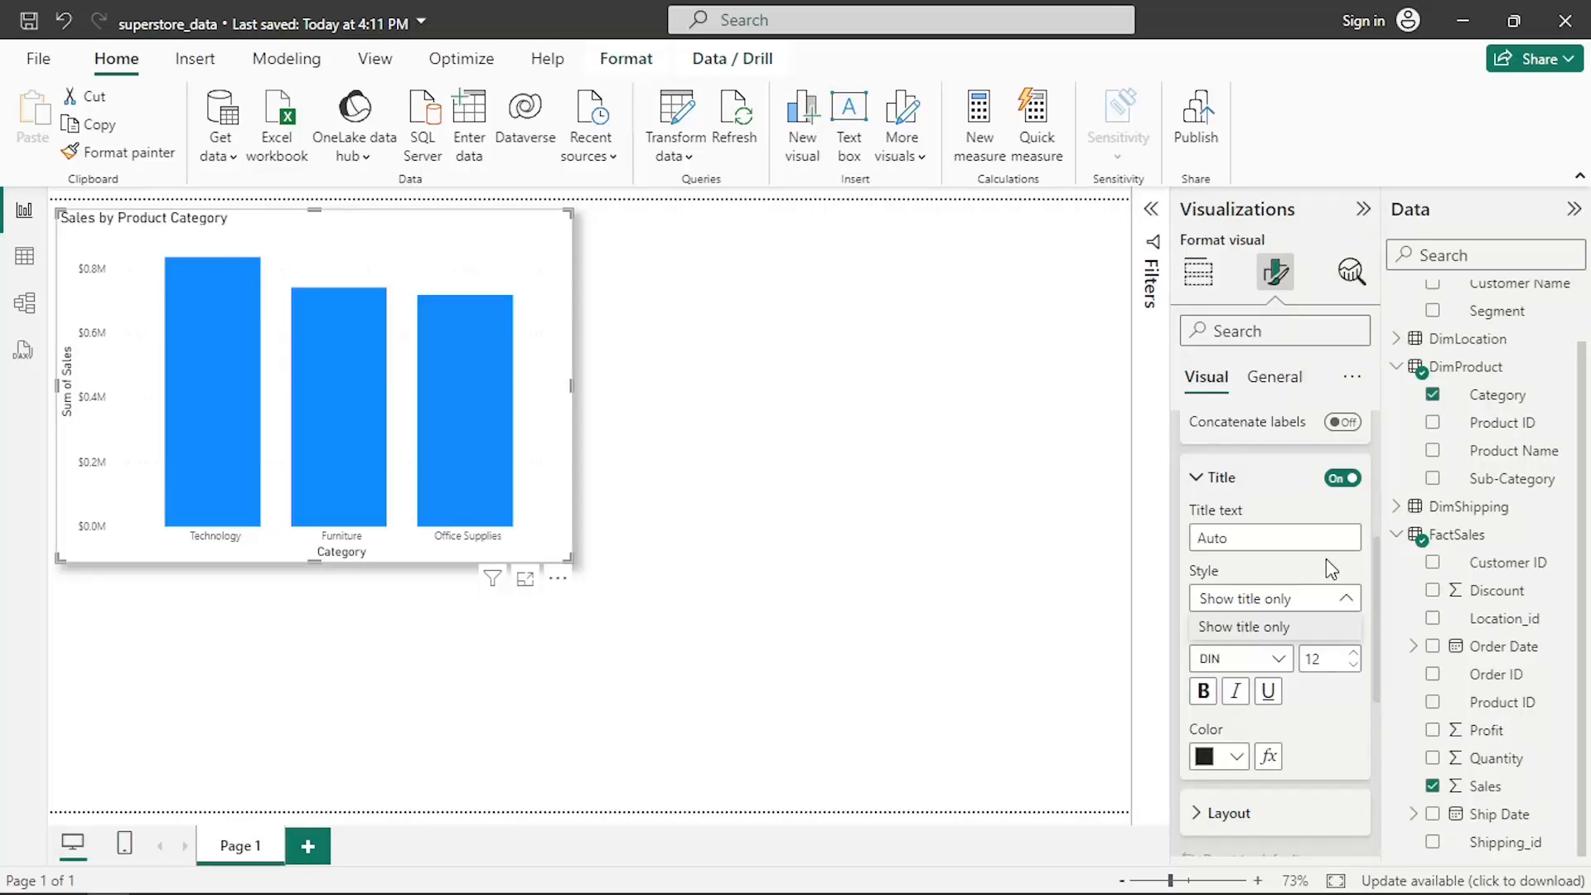
{"action": "left_click", "coordinate": [1193, 483]}
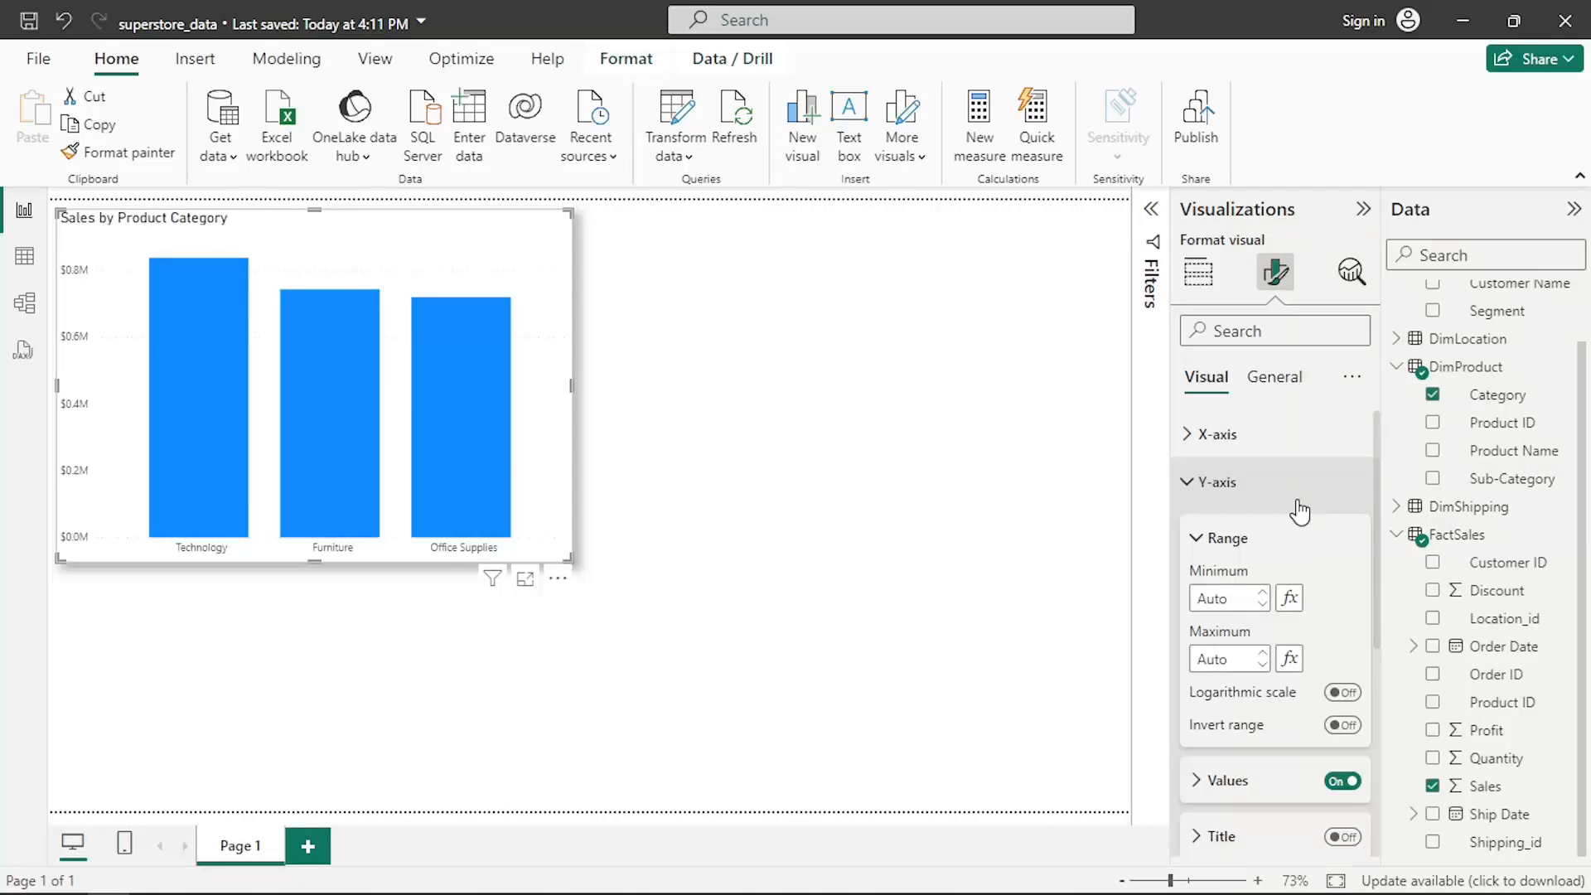
- Turn on data labels for the column chart, then deselect the visual
{"action": "scroll", "coordinate": [1299, 511], "scroll_direction": "down", "scroll_amount": 5}
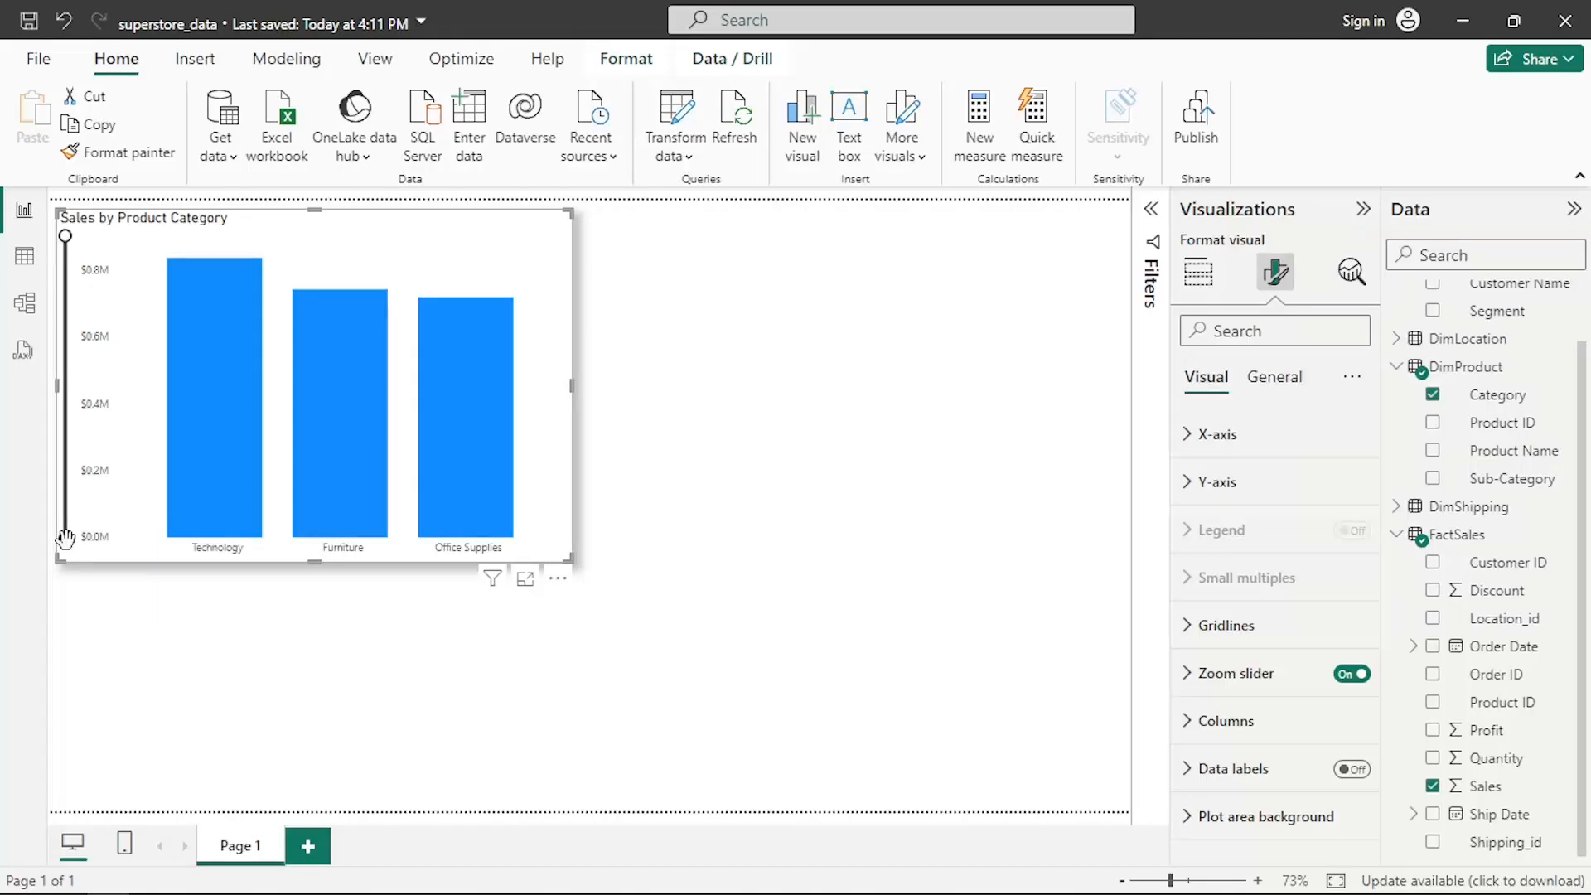
{"action": "left_click", "coordinate": [1187, 726]}
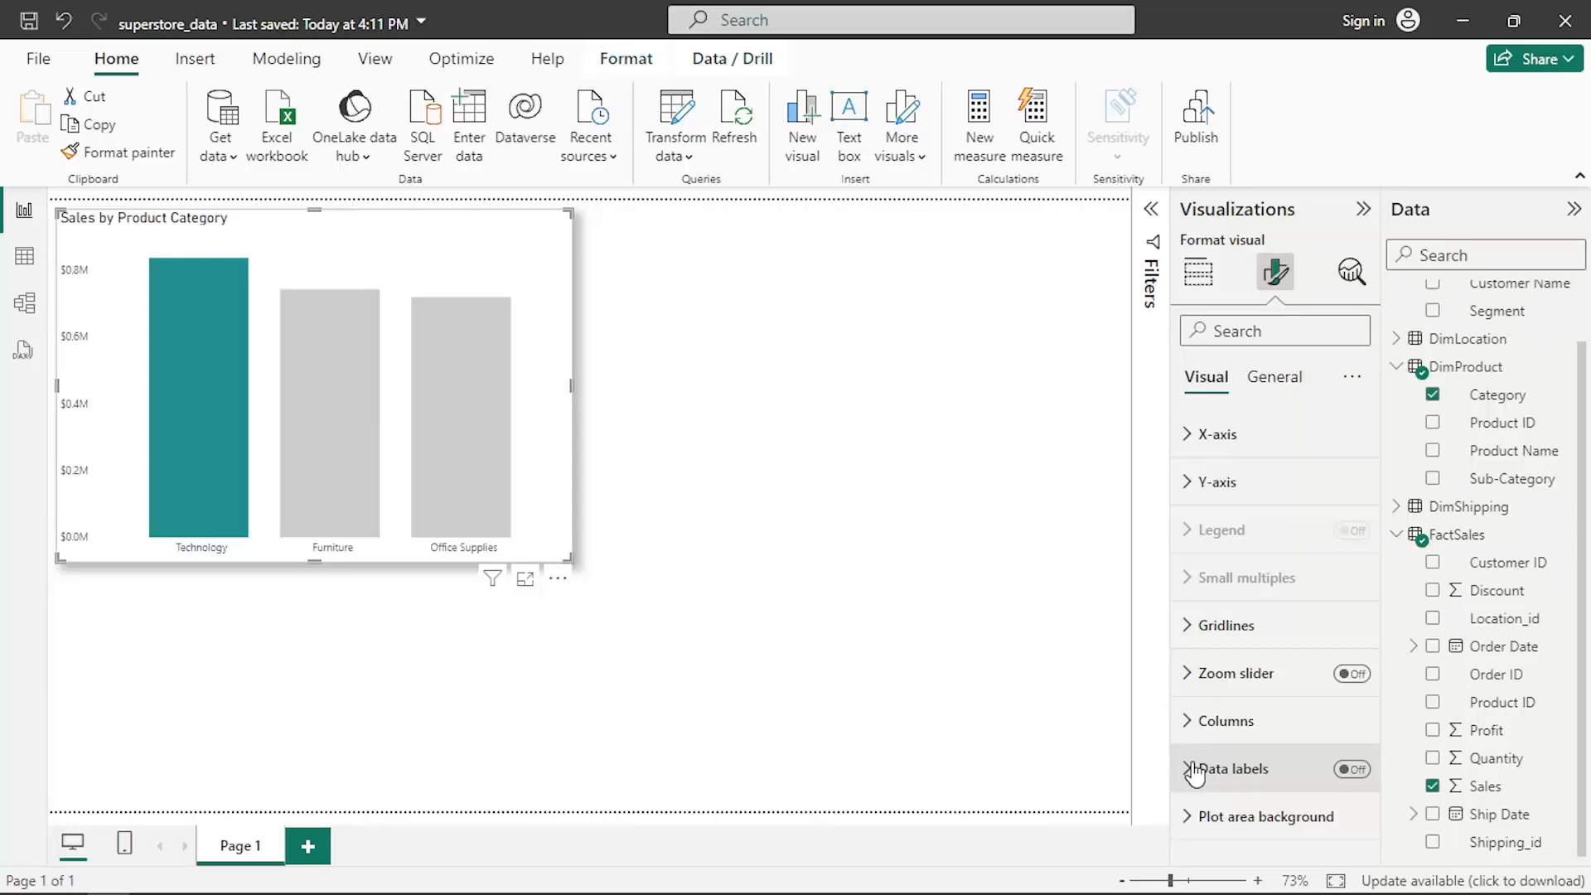
{"action": "left_click", "coordinate": [1194, 771]}
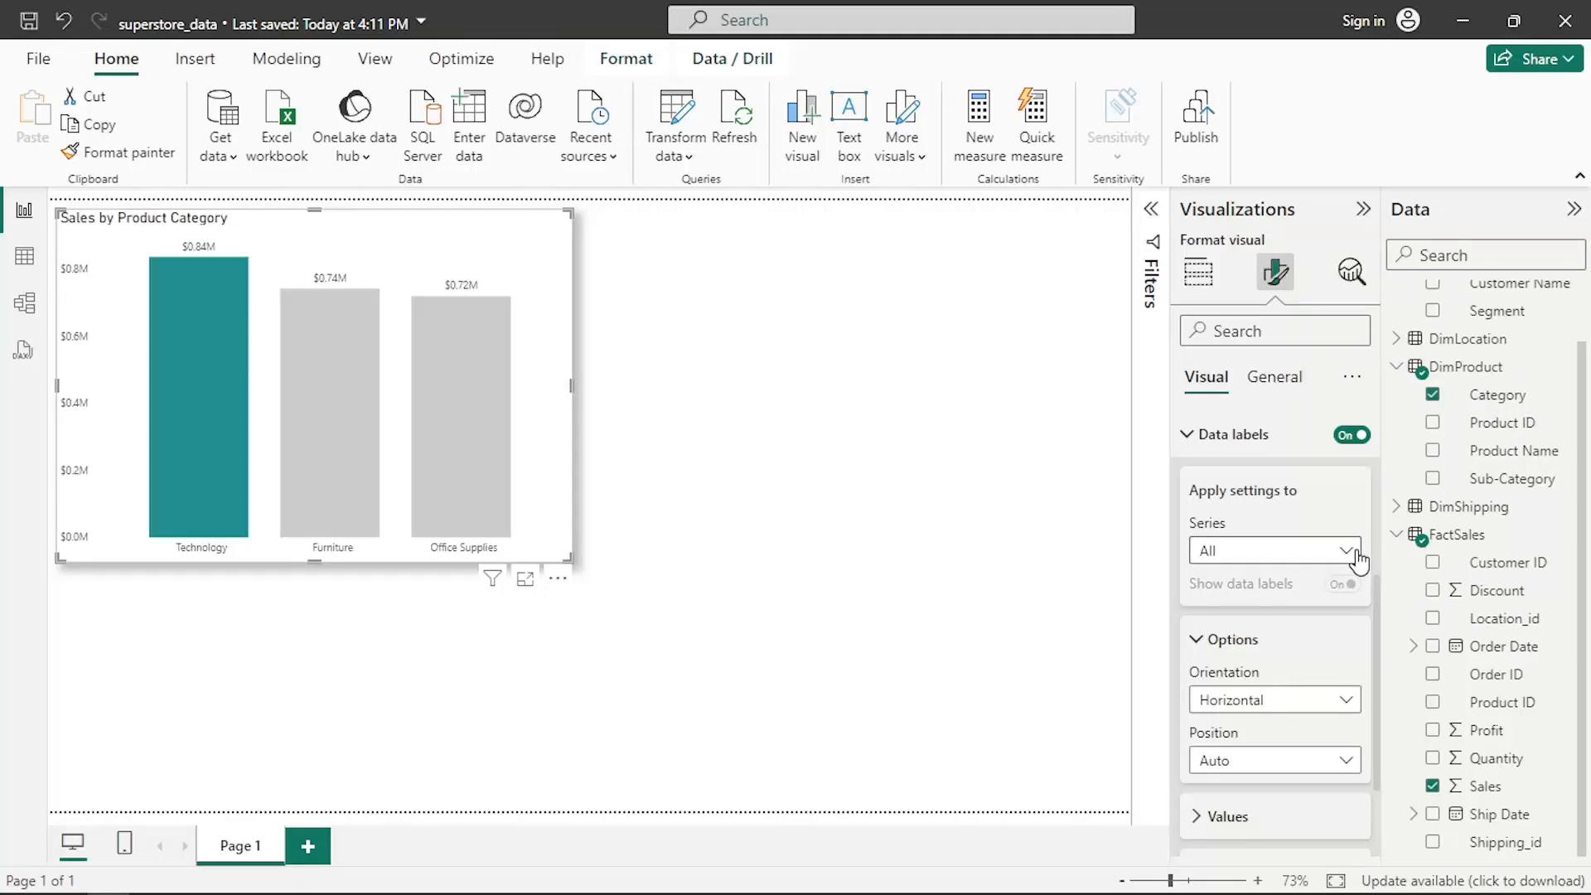
{"action": "scroll", "coordinate": [1323, 583], "scroll_direction": "down", "scroll_amount": 5}
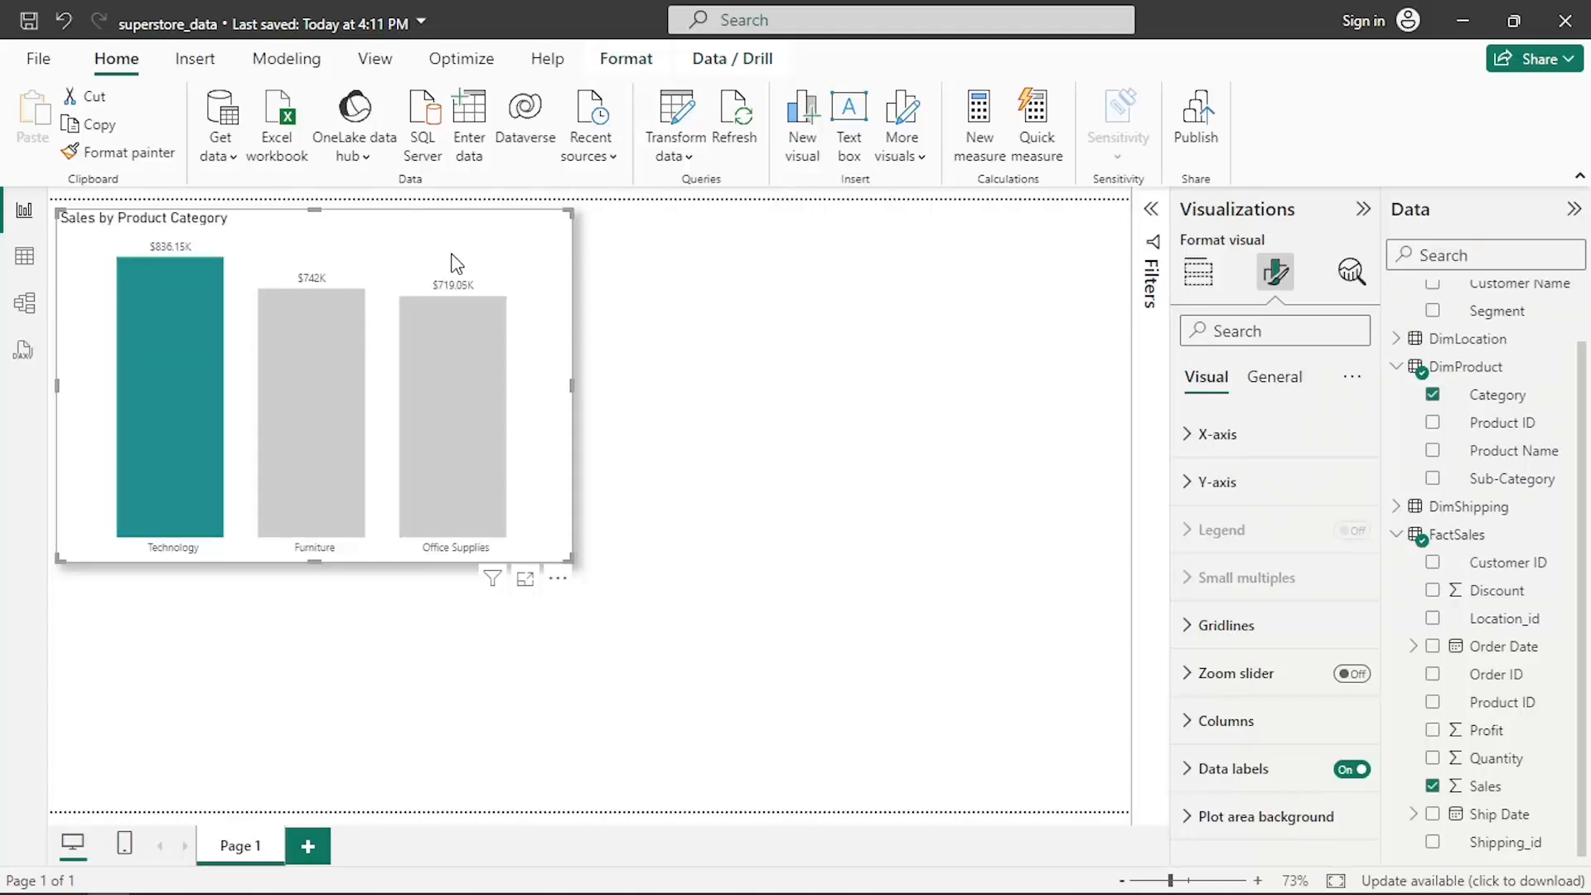
{"action": "left_click", "coordinate": [800, 242]}
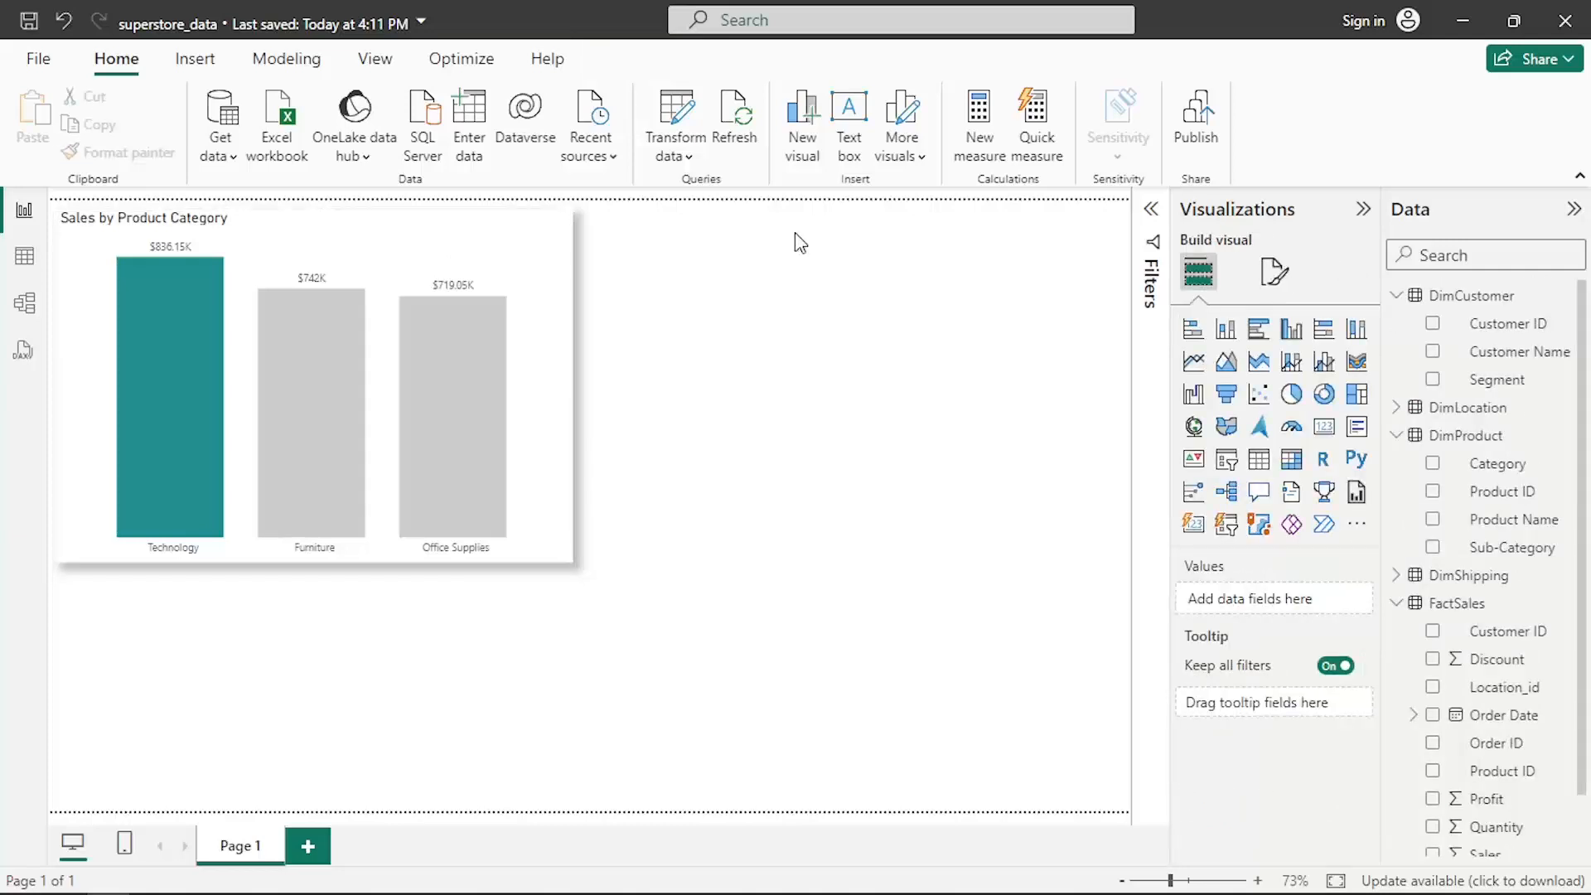
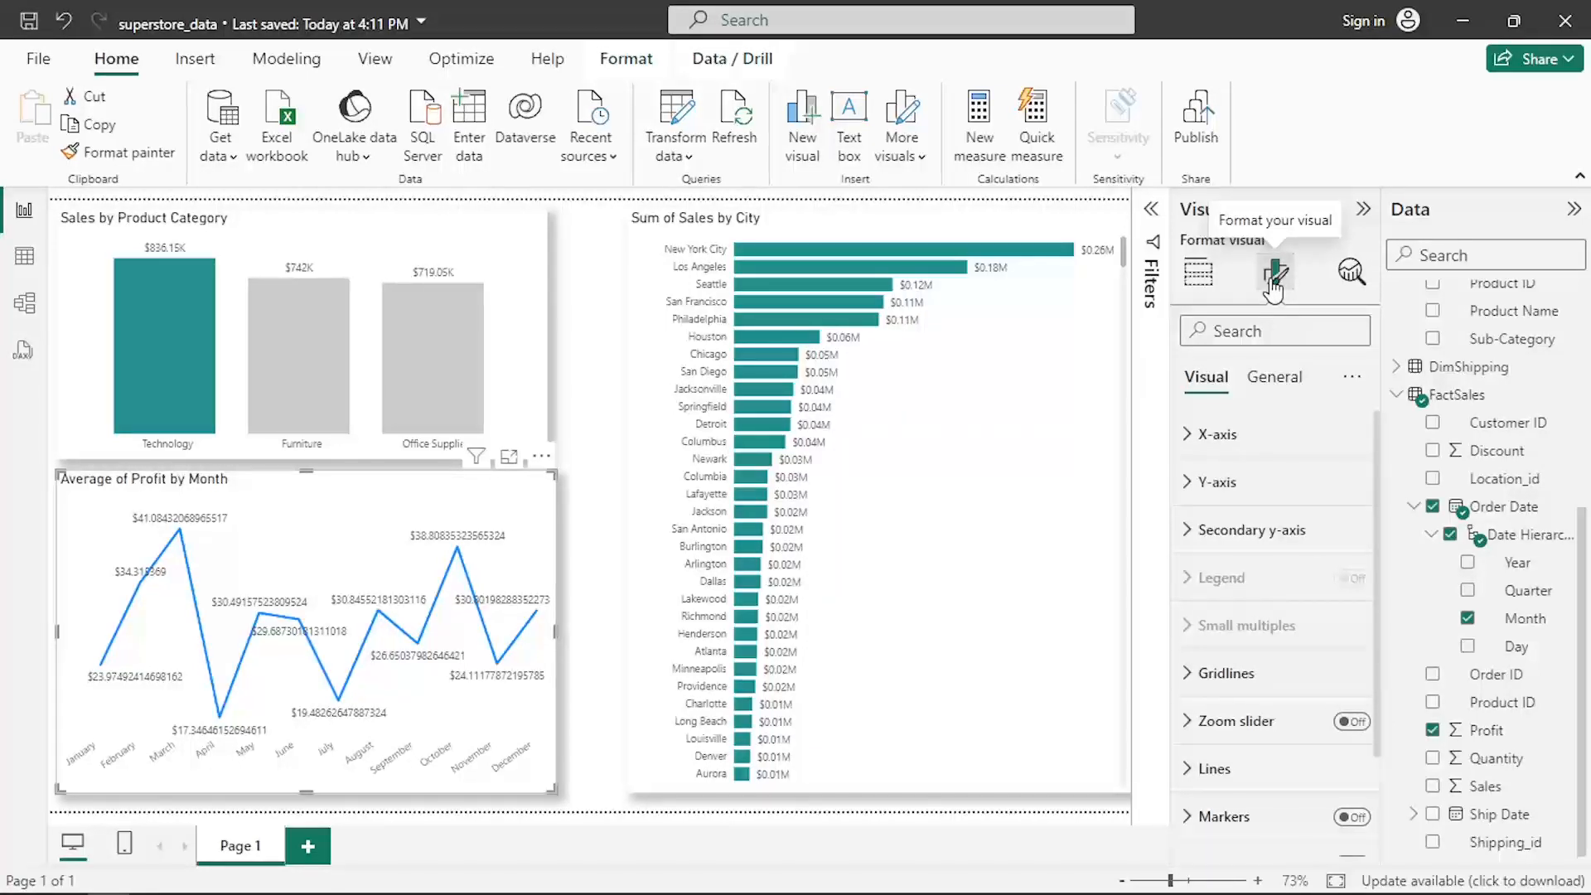
- Open the Y-axis settings of the Average of Profit by Month line chart
{"action": "left_click", "coordinate": [1212, 482]}
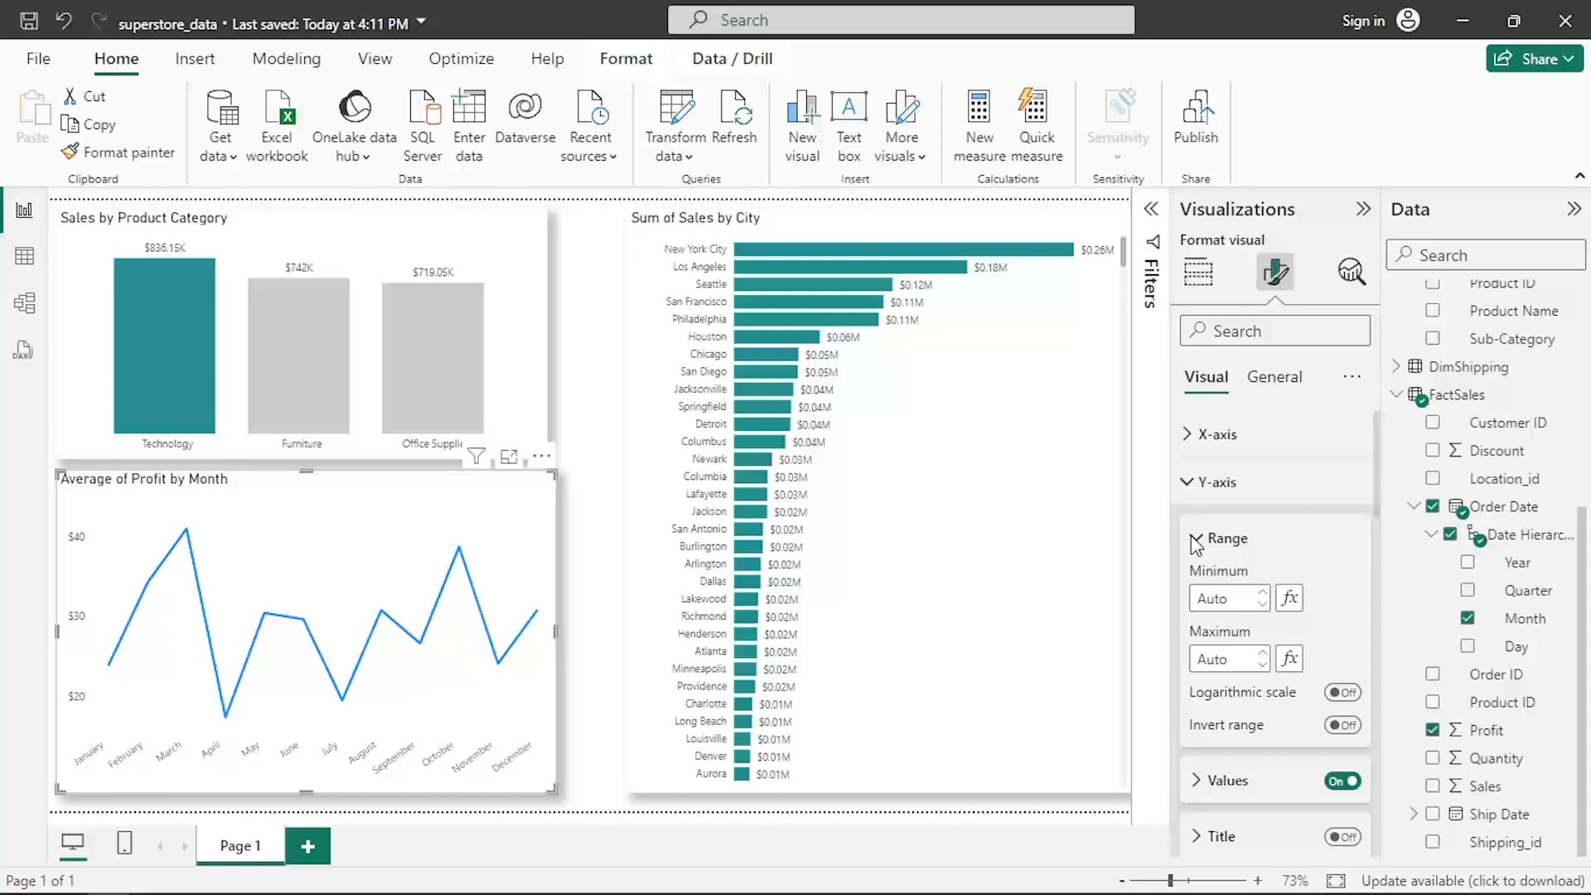
{"action": "scroll", "coordinate": [1197, 543], "scroll_direction": "down", "scroll_amount": 5}
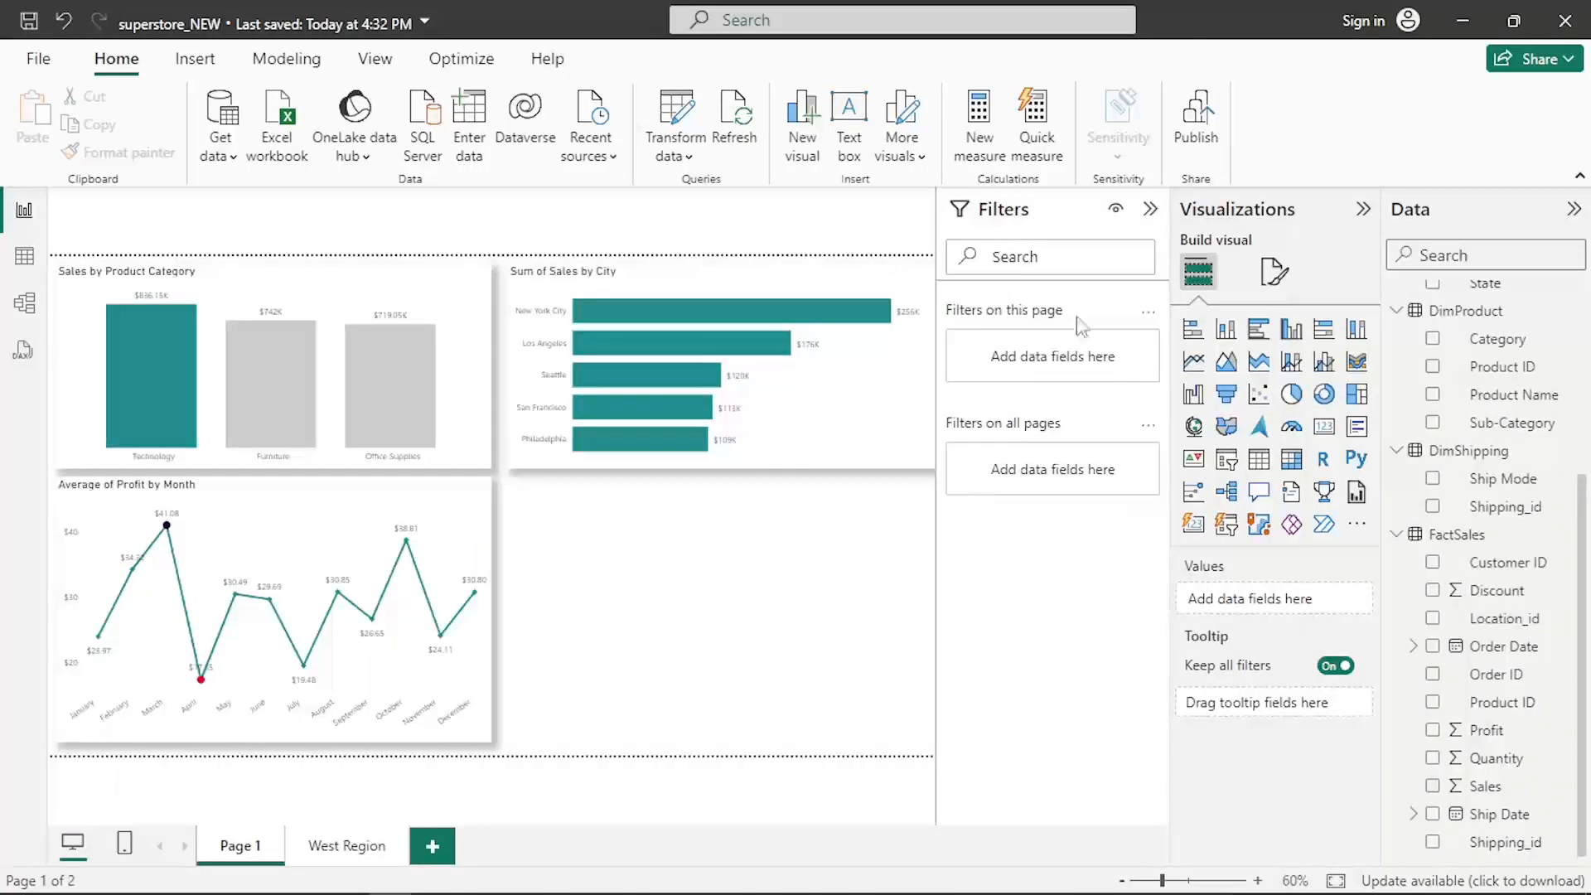
- Insert a donut chart showing Sales by customer Segment
{"action": "left_click", "coordinate": [1324, 396]}
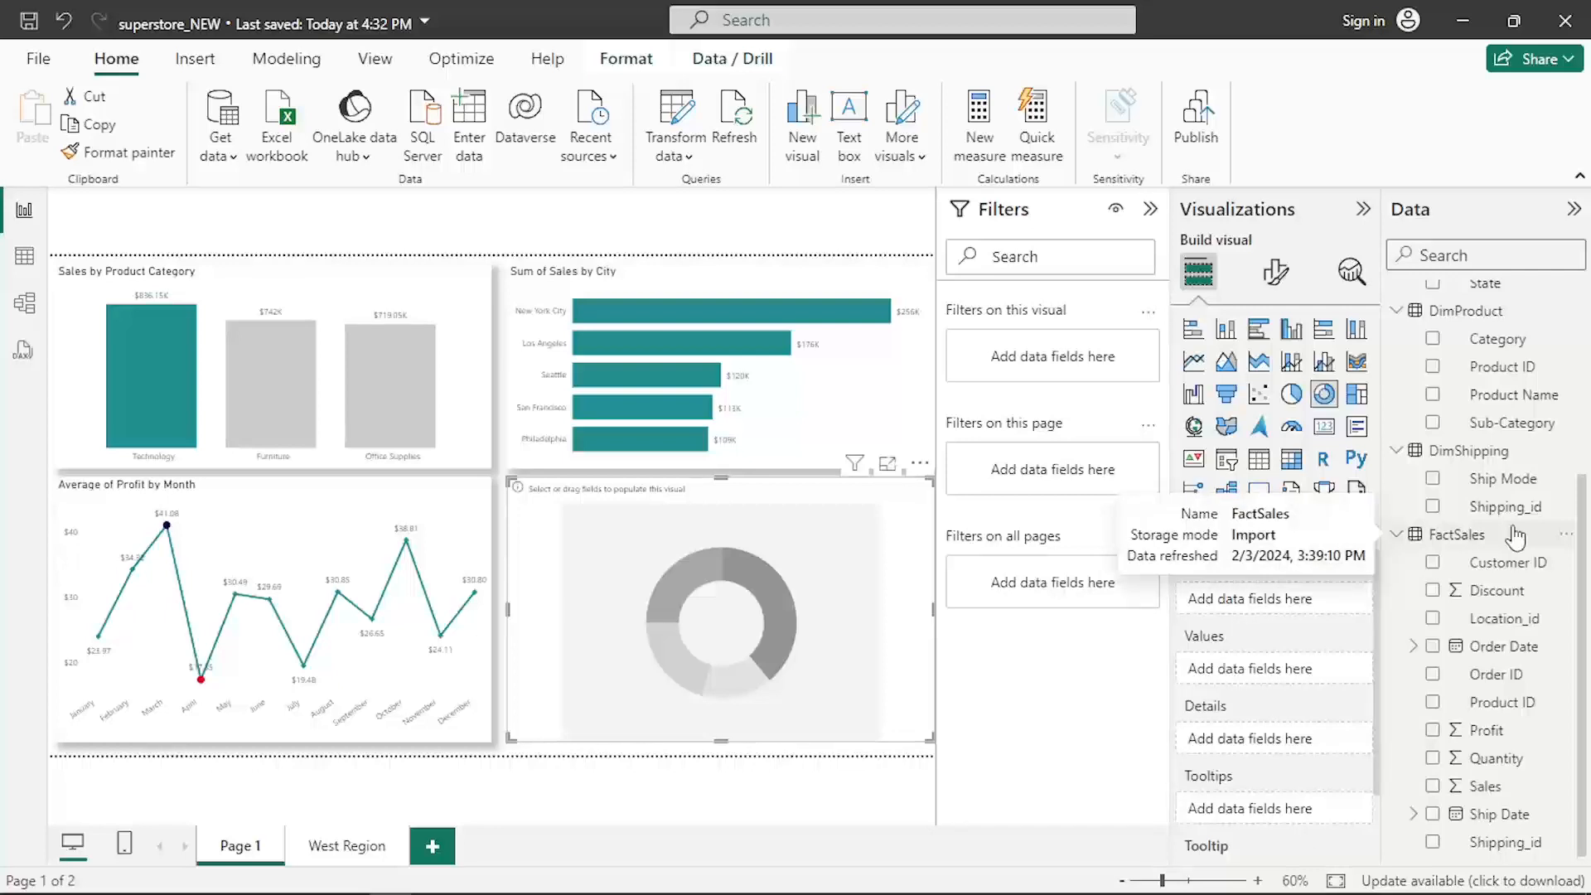
{"action": "scroll", "coordinate": [1516, 537], "scroll_direction": "up", "scroll_amount": 3}
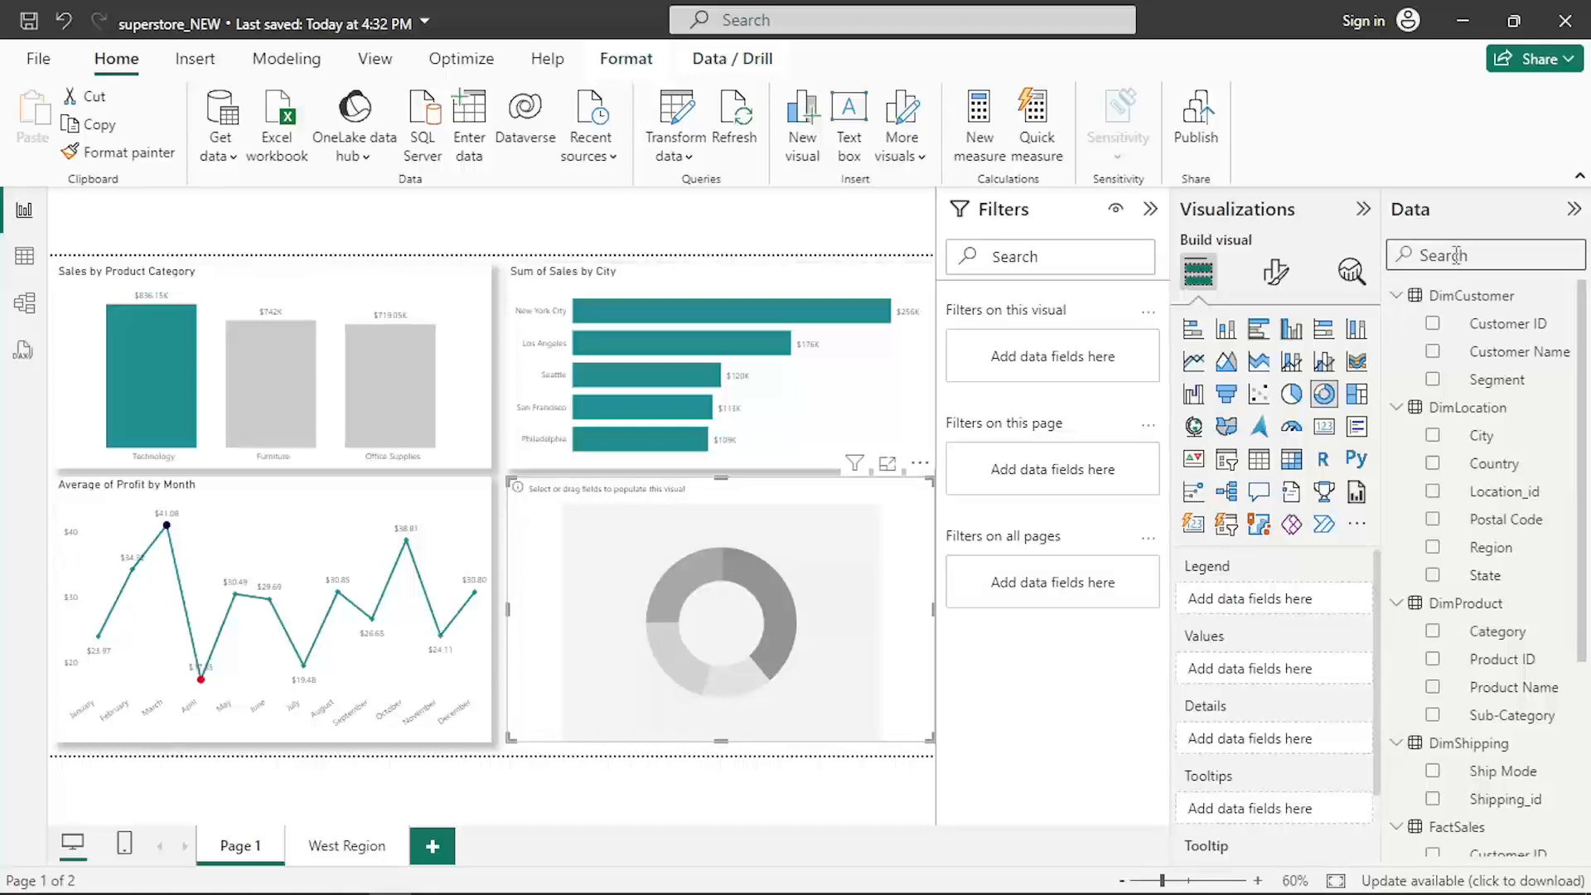
{"action": "left_click", "coordinate": [1434, 381]}
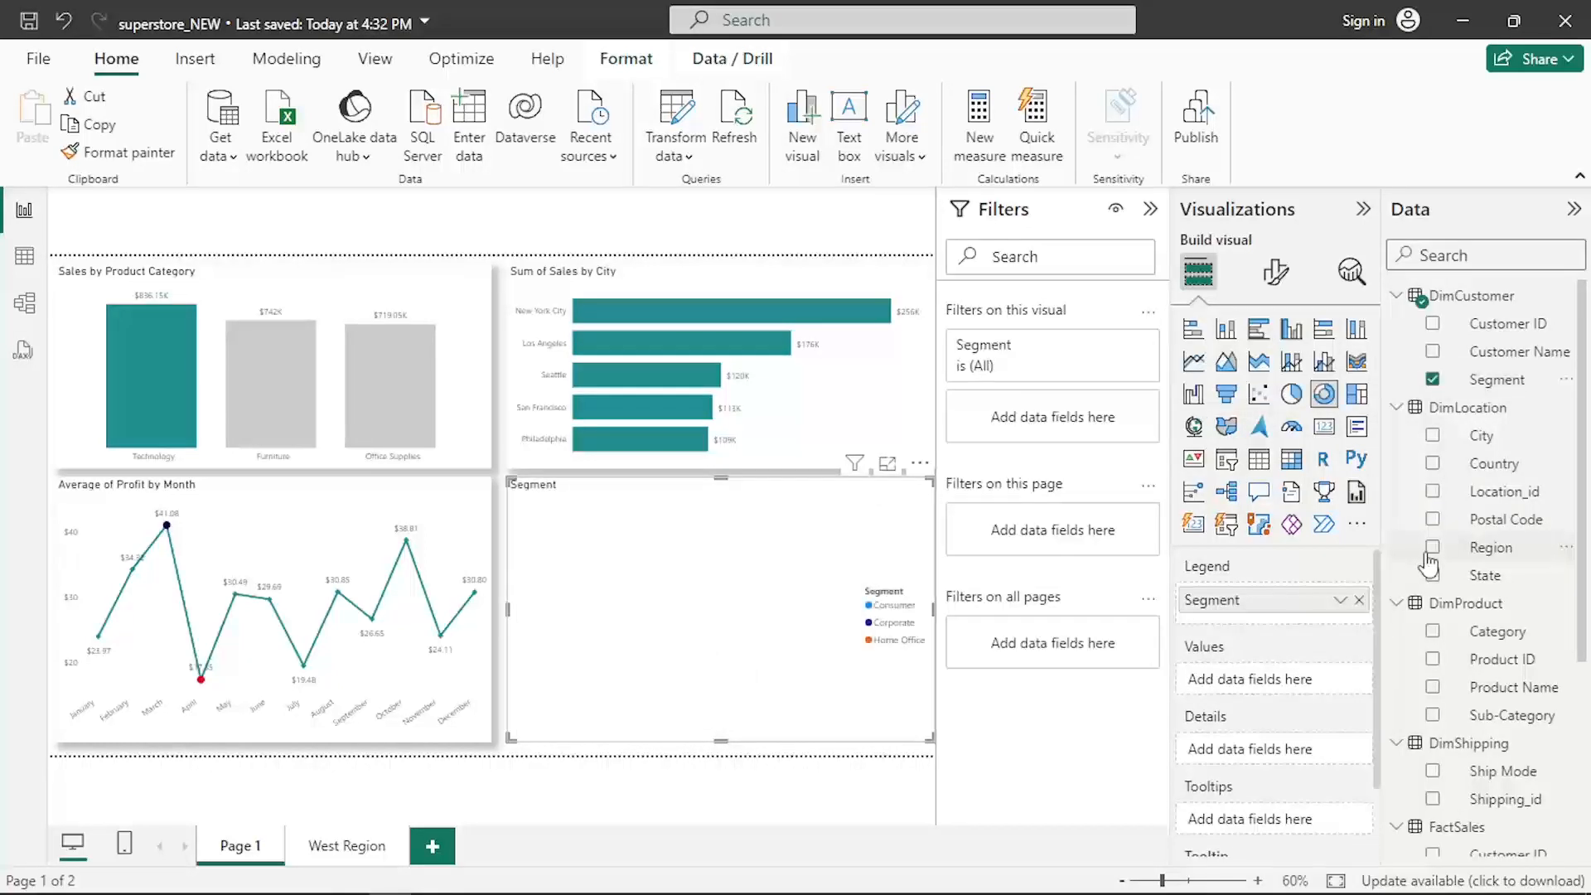
{"action": "scroll", "coordinate": [1442, 713], "scroll_direction": "down", "scroll_amount": 5}
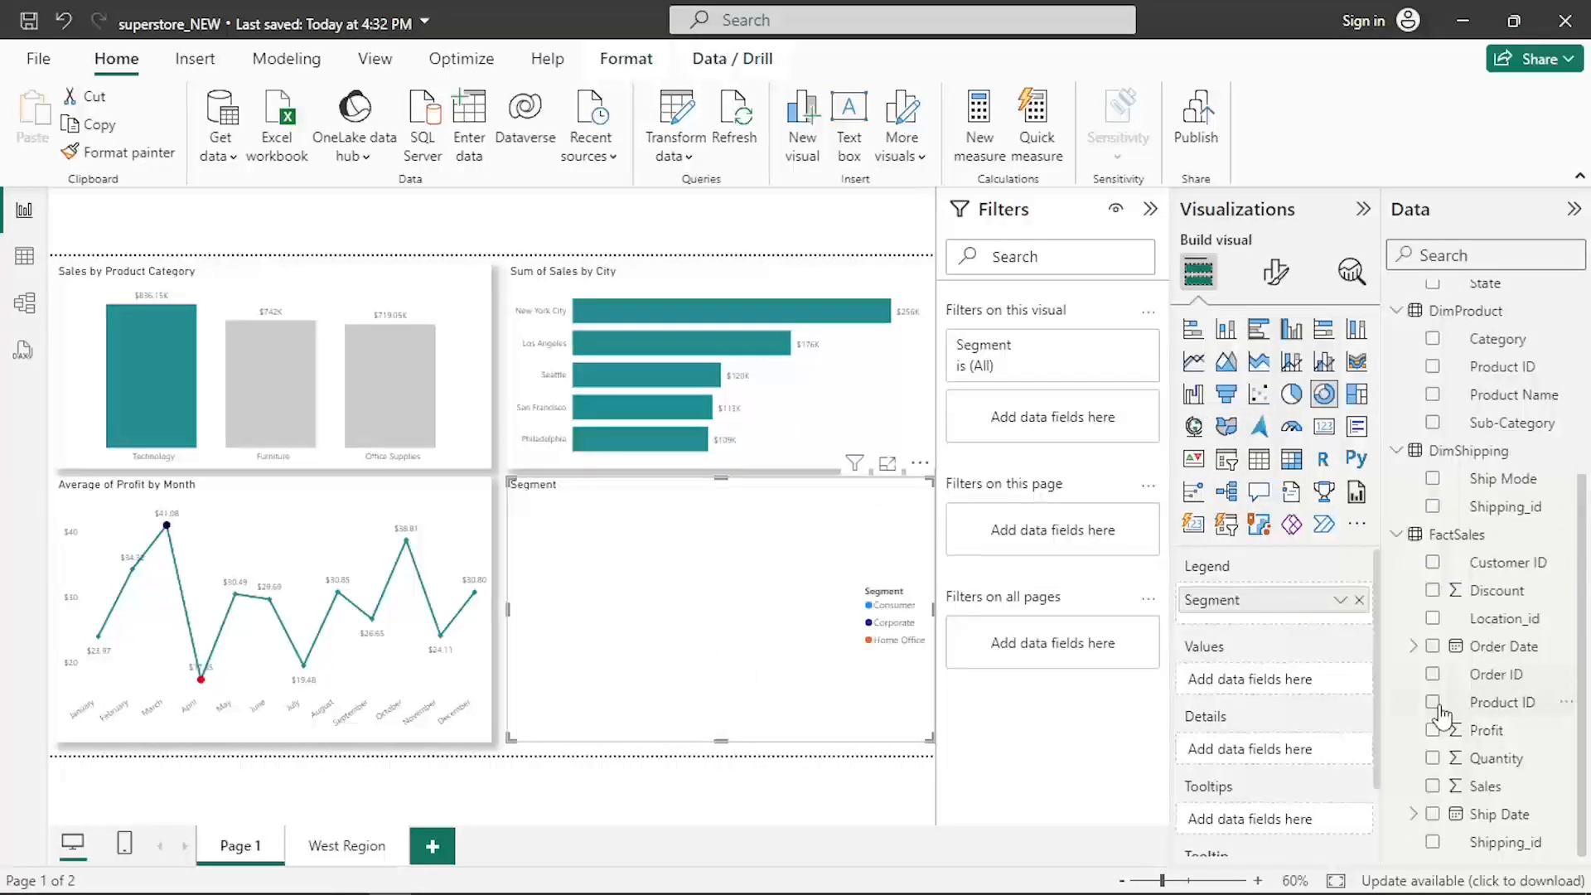
{"action": "left_click", "coordinate": [1433, 786]}
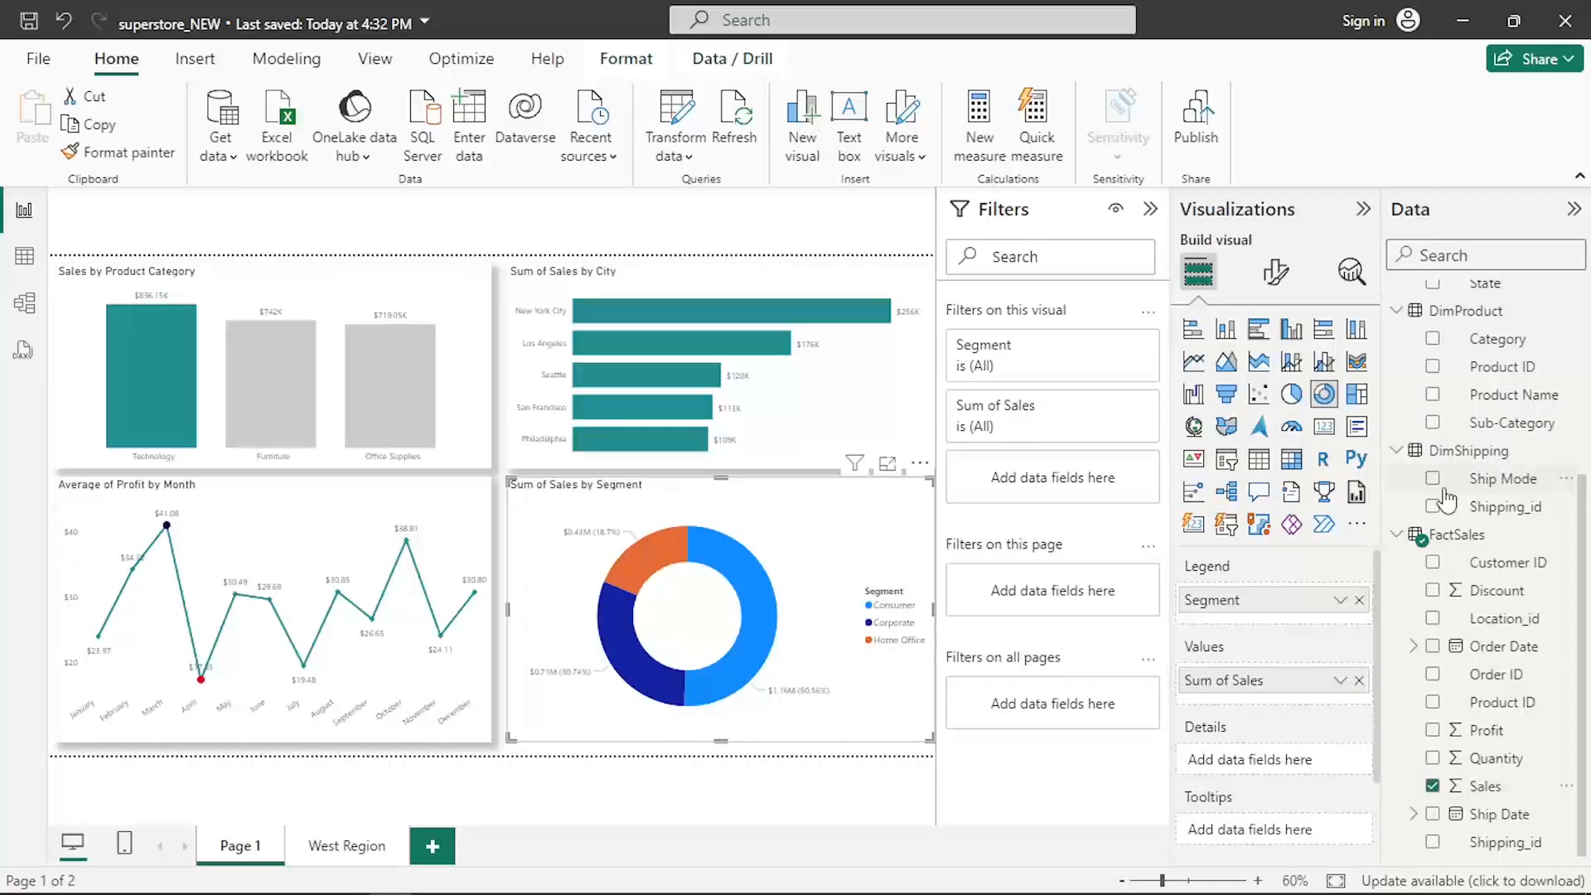
- Set the donut chart's legend position to Top center and turn off the legend title
{"action": "scroll", "coordinate": [1446, 500], "scroll_direction": "up", "scroll_amount": 5}
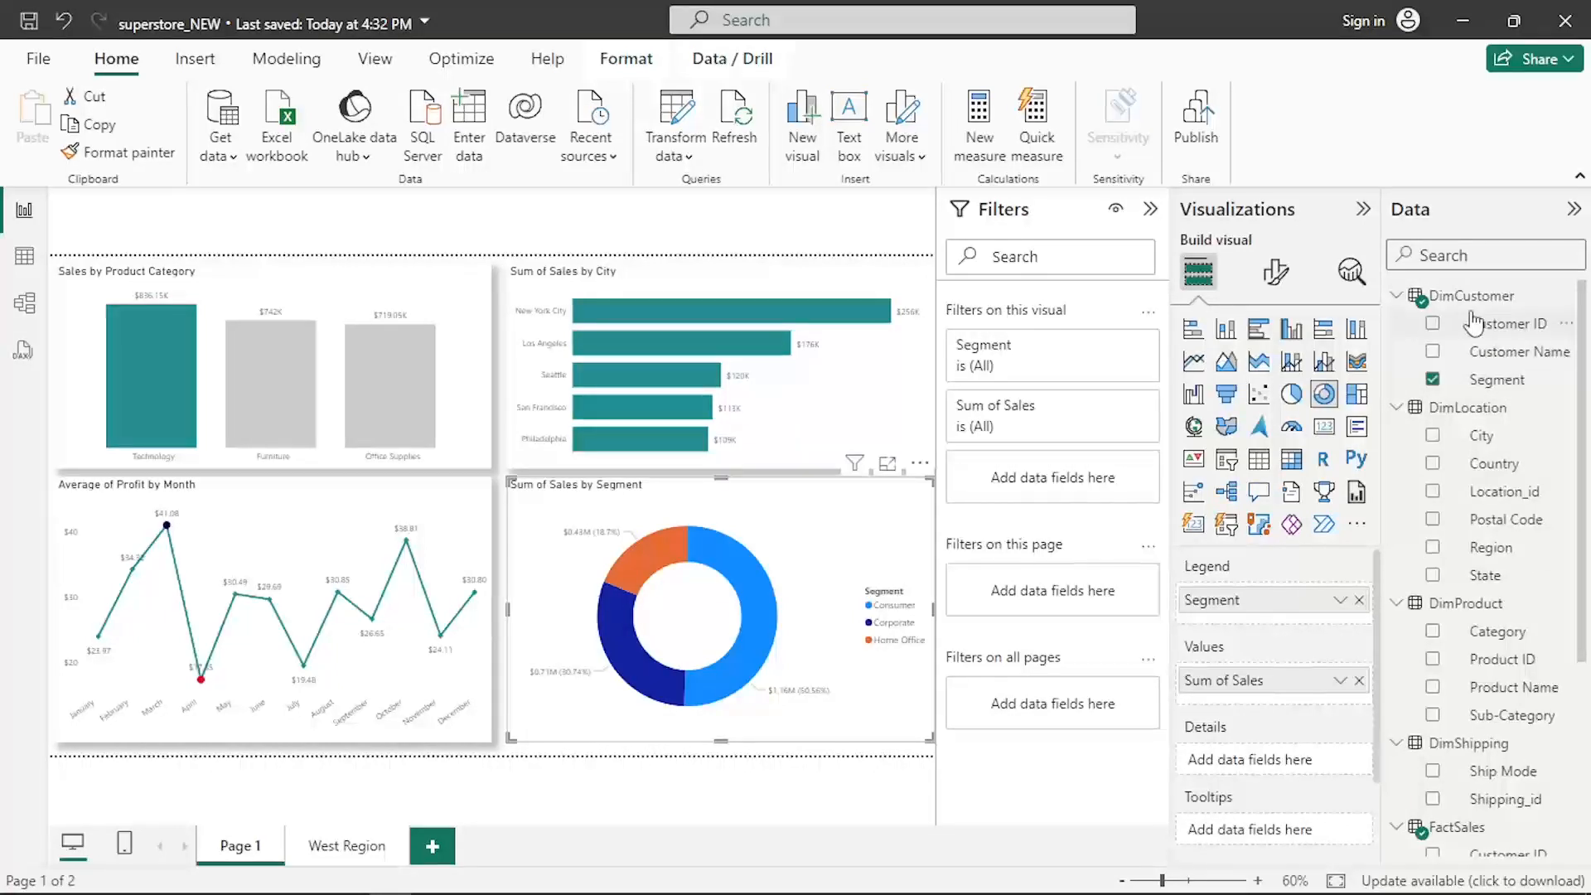
{"action": "scroll", "coordinate": [1474, 324], "scroll_direction": "down", "scroll_amount": 4}
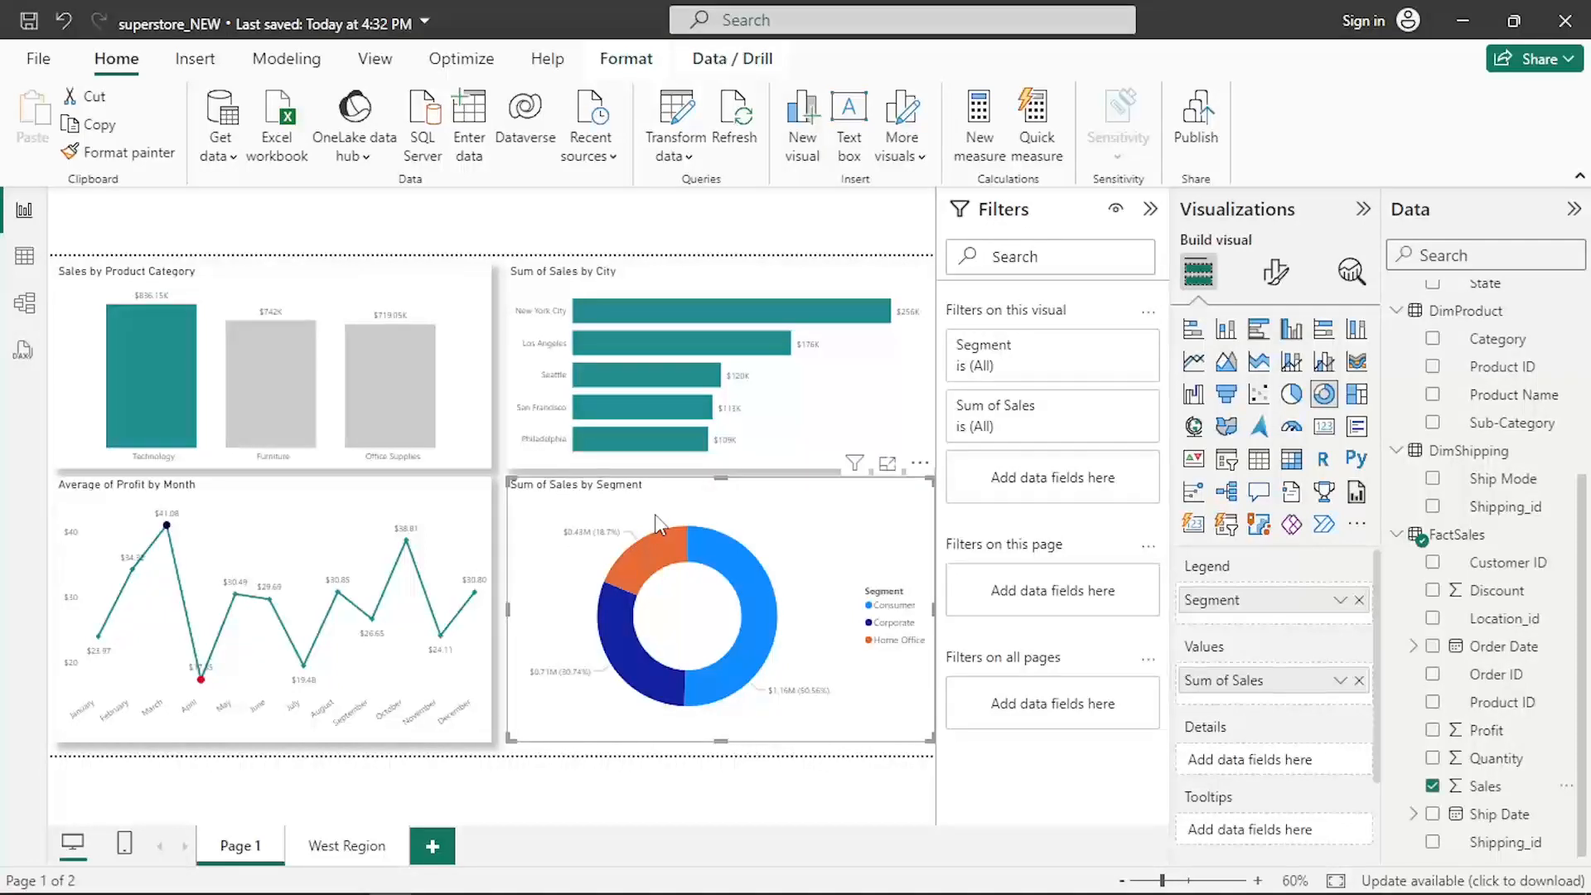
{"action": "left_click", "coordinate": [1278, 273]}
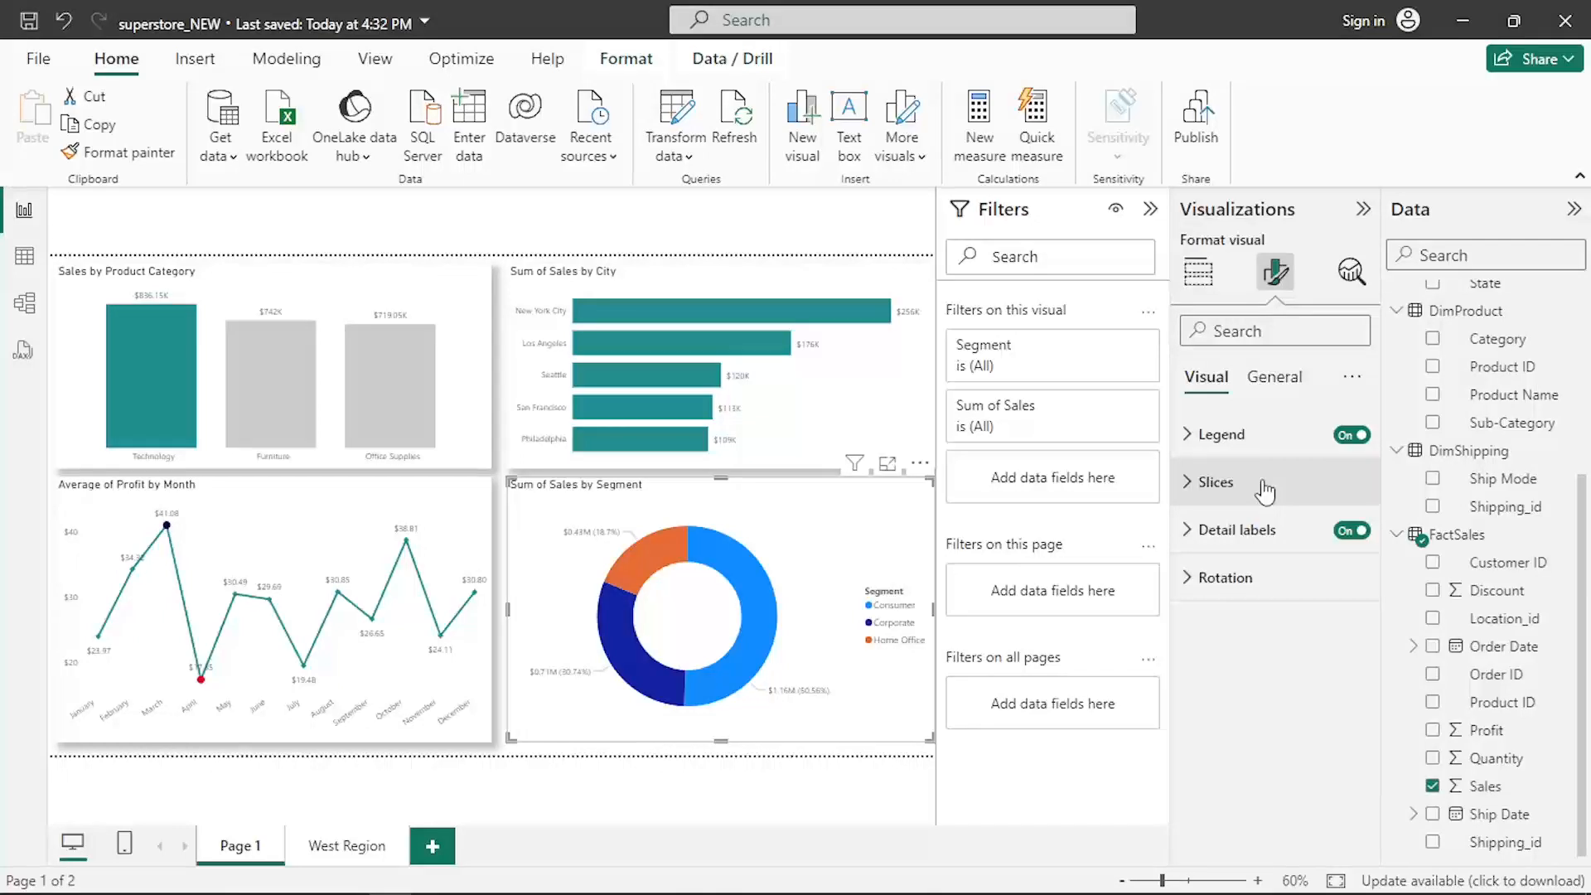
{"action": "left_click", "coordinate": [1201, 448]}
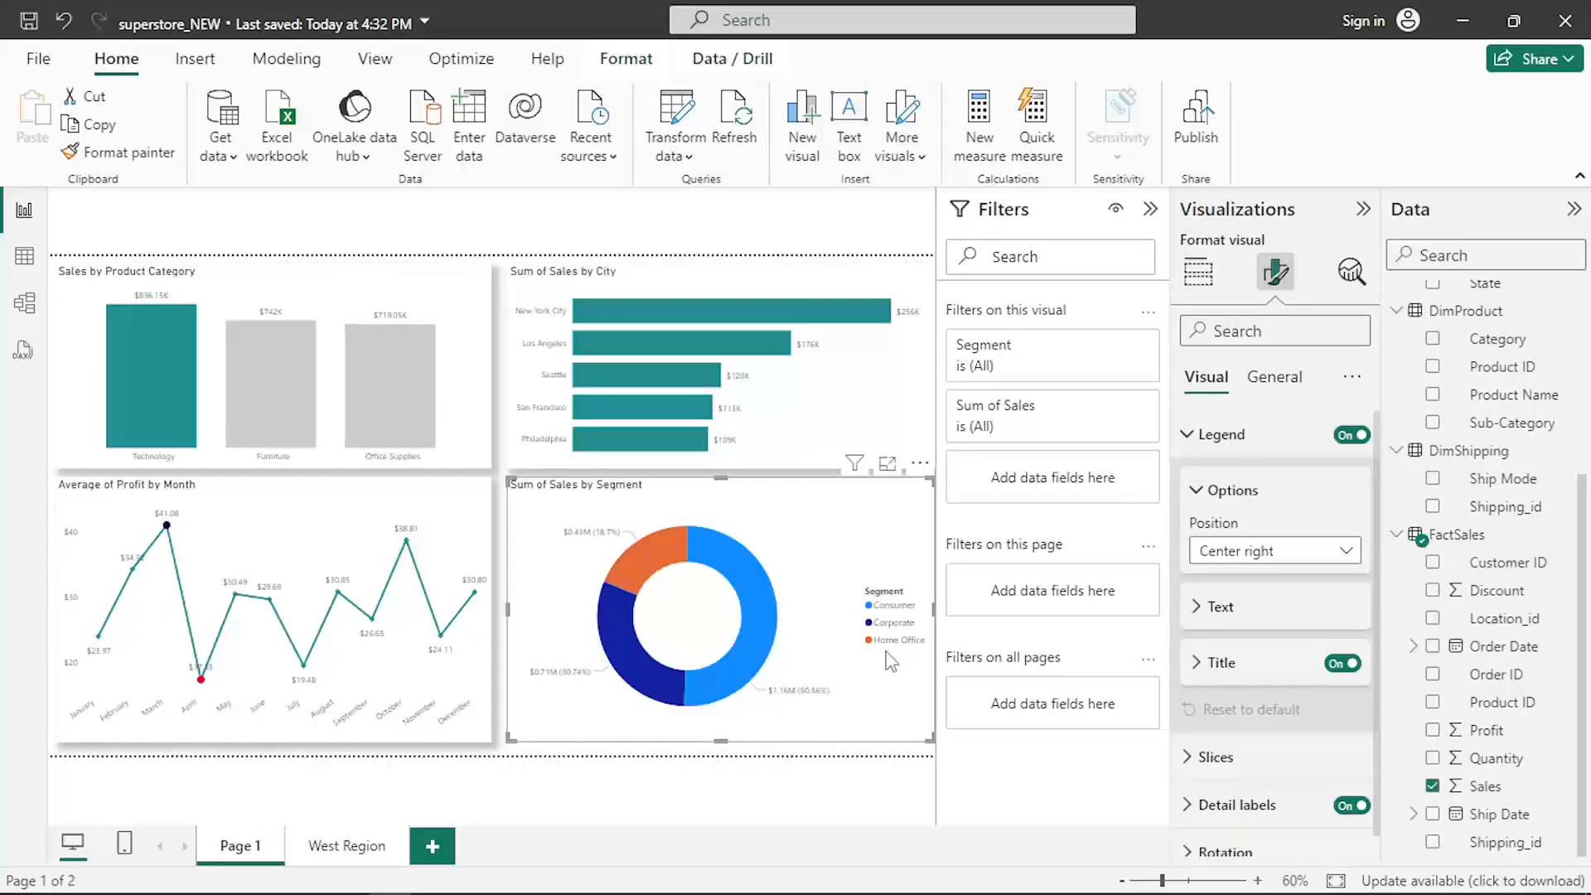
{"action": "left_click", "coordinate": [1275, 551]}
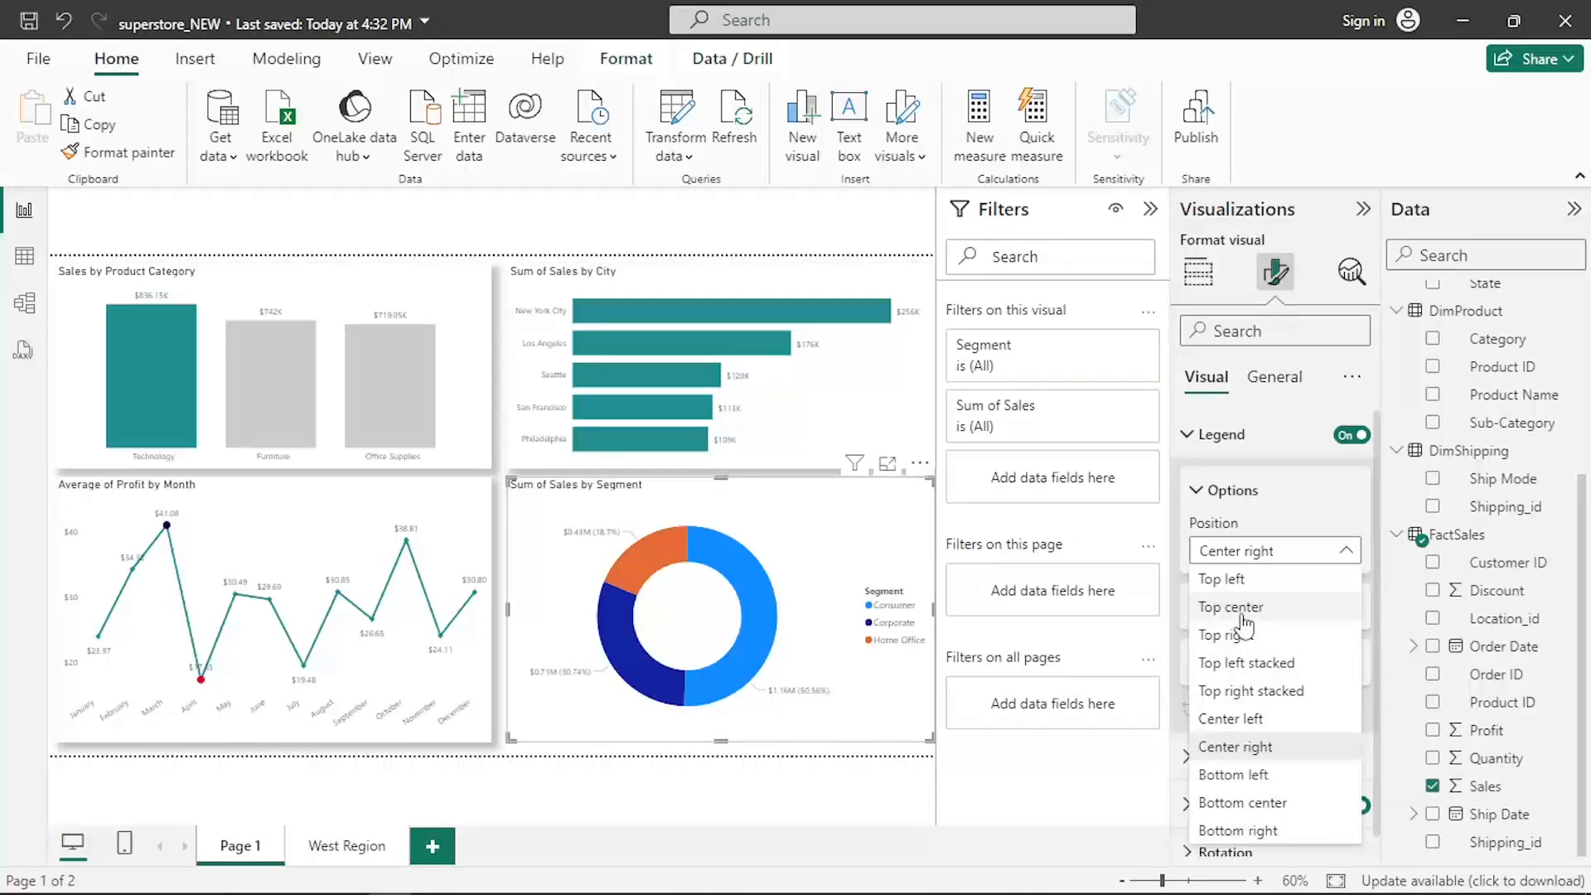
{"action": "left_click", "coordinate": [1243, 610]}
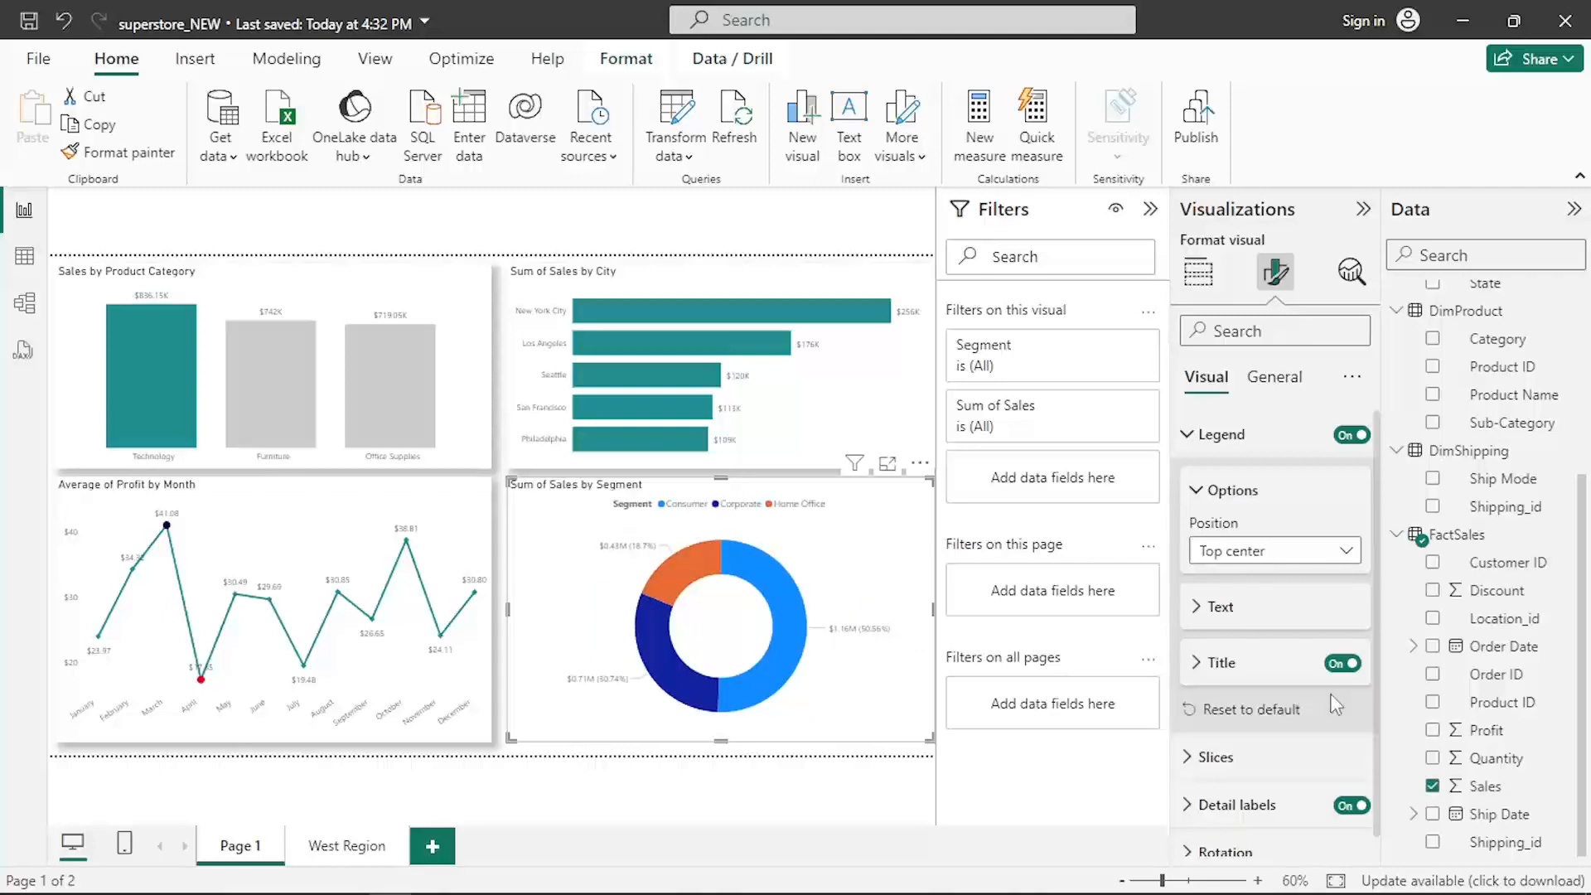
{"action": "left_click", "coordinate": [1343, 666]}
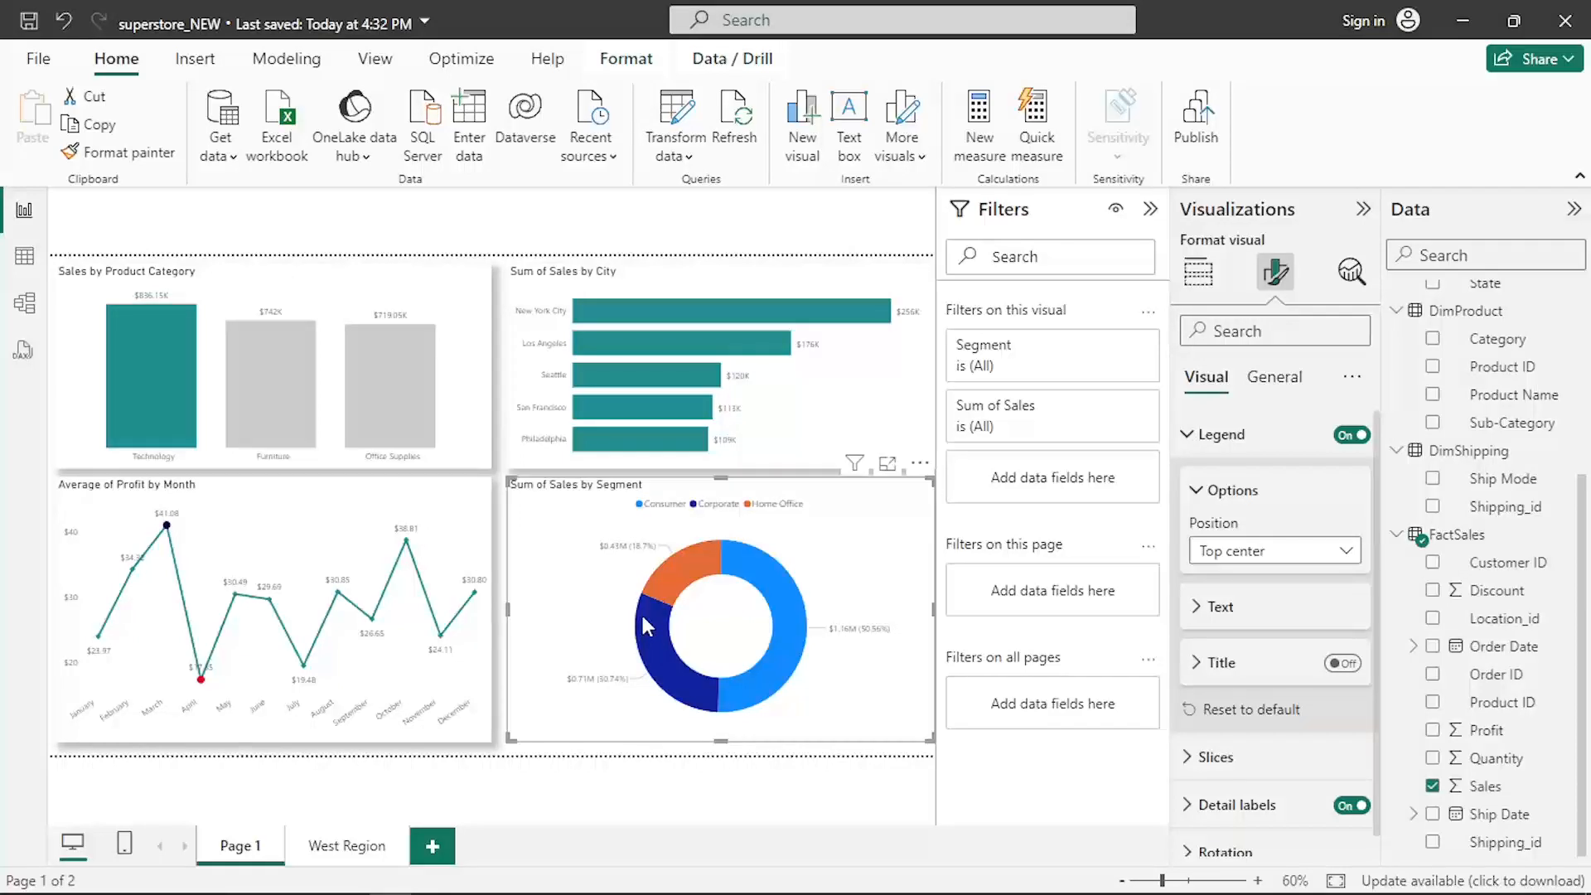
{"action": "scroll", "coordinate": [1190, 427], "scroll_direction": "down", "scroll_amount": 1}
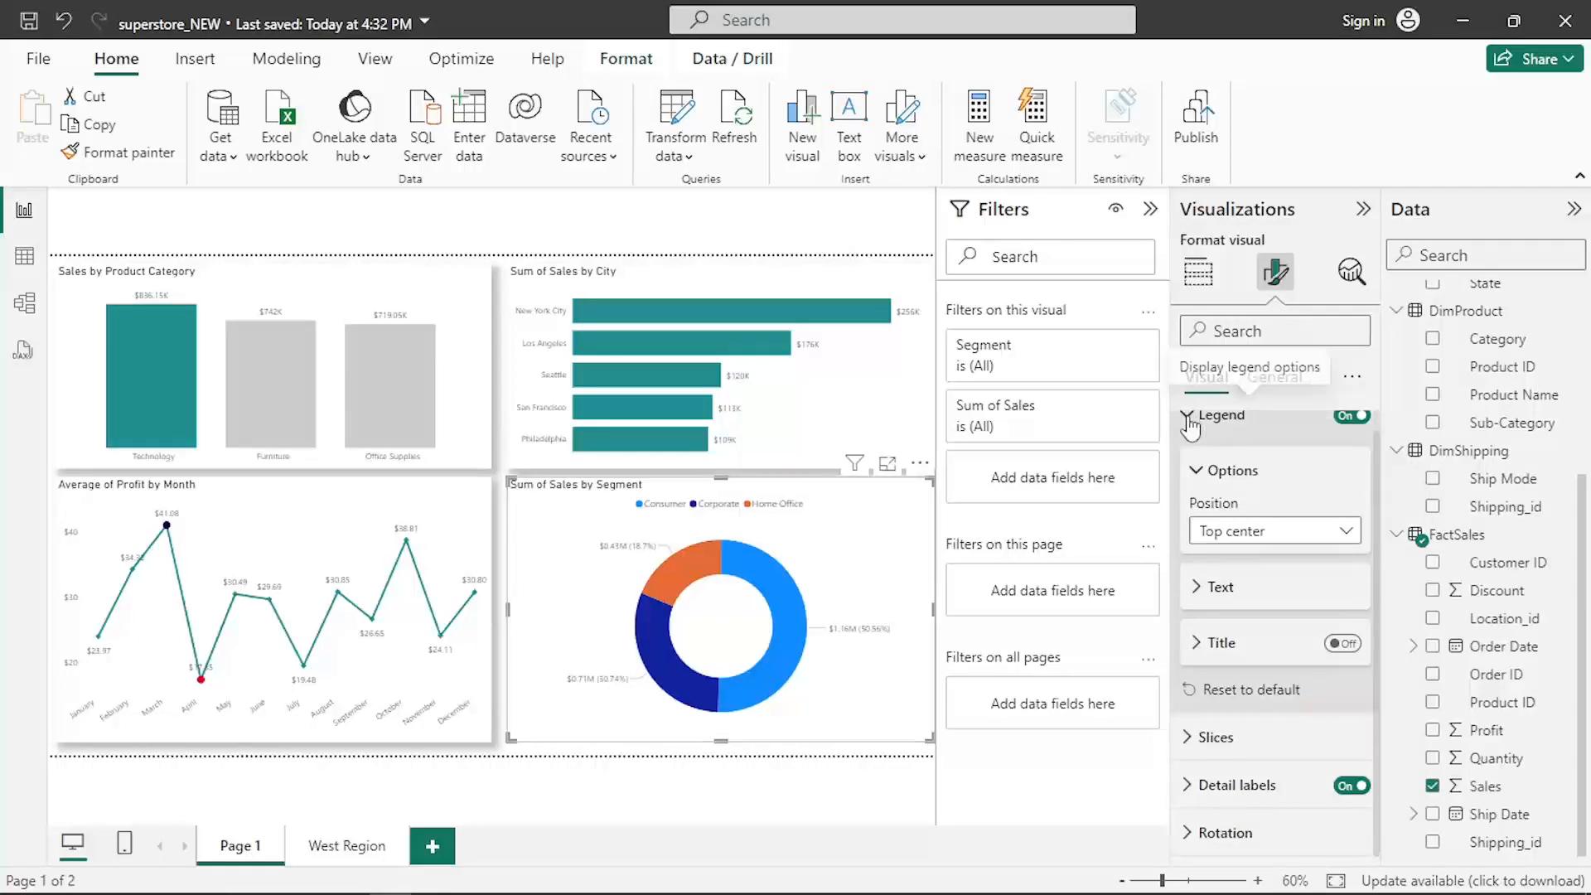
- Color the Consumer slice #157D63 and the Corporate and Home Office slices in shades of grey
{"action": "left_click", "coordinate": [1190, 419]}
{"action": "left_click", "coordinate": [1210, 474]}
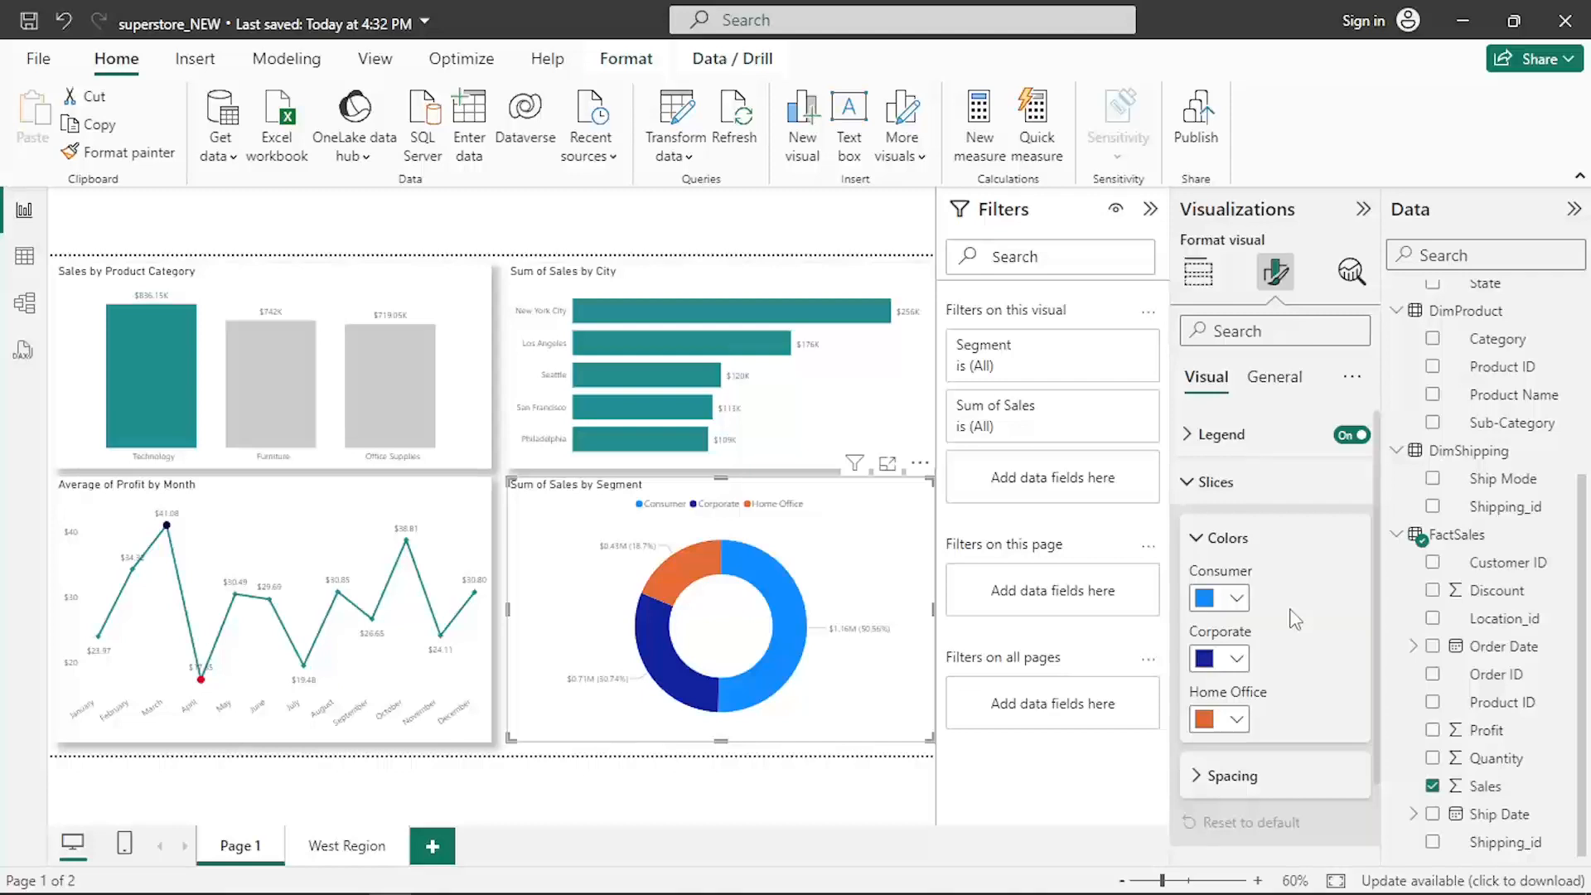
{"action": "scroll", "coordinate": [1296, 620], "scroll_direction": "down", "scroll_amount": 1}
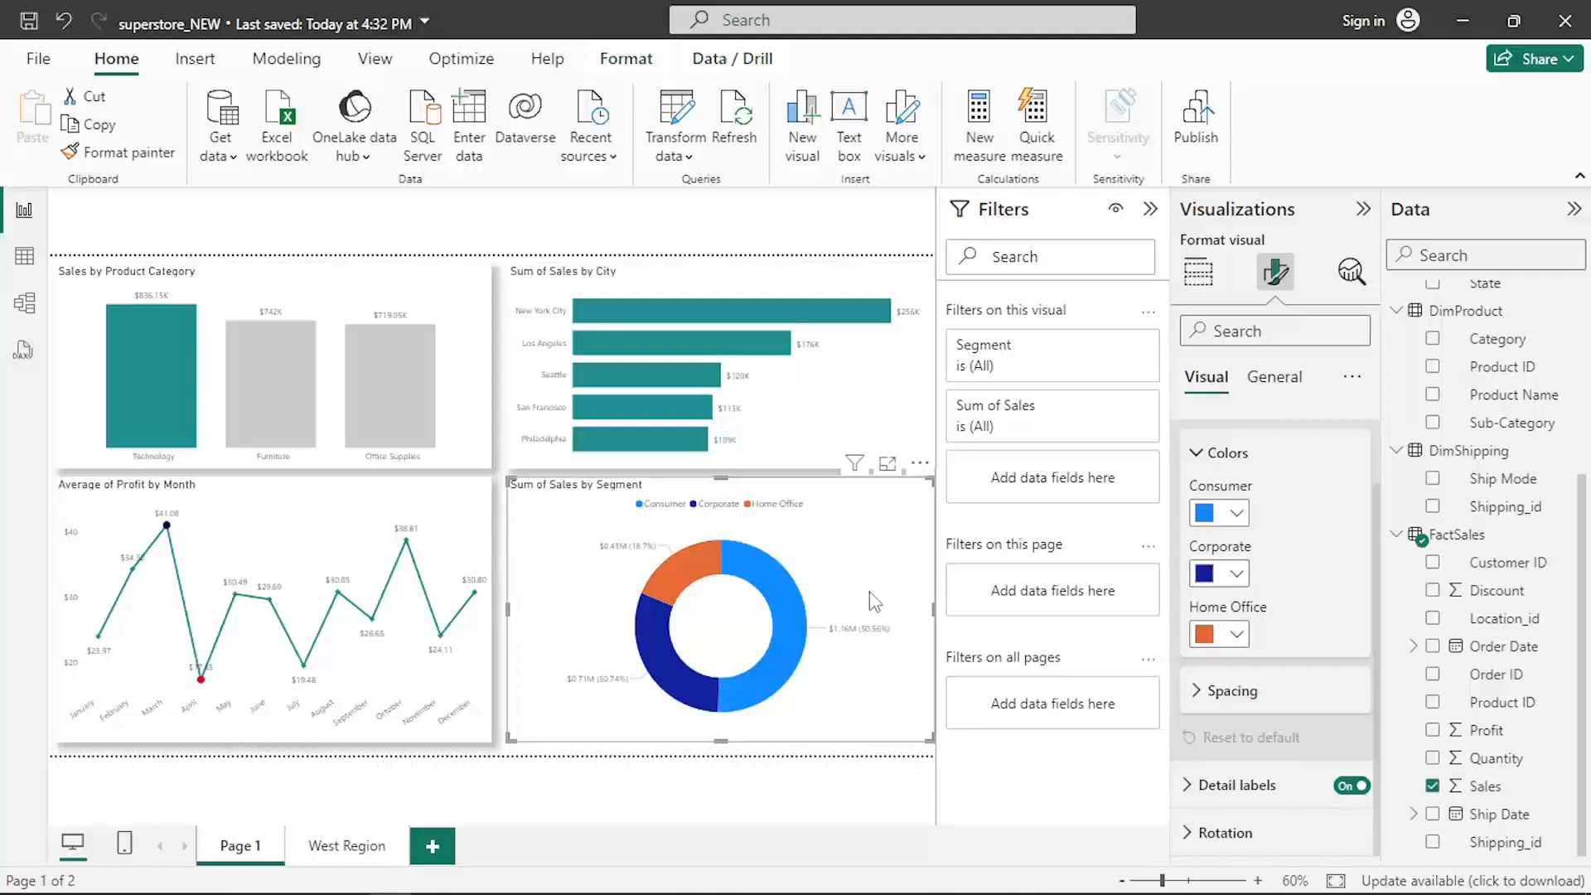
{"action": "left_click", "coordinate": [1236, 516]}
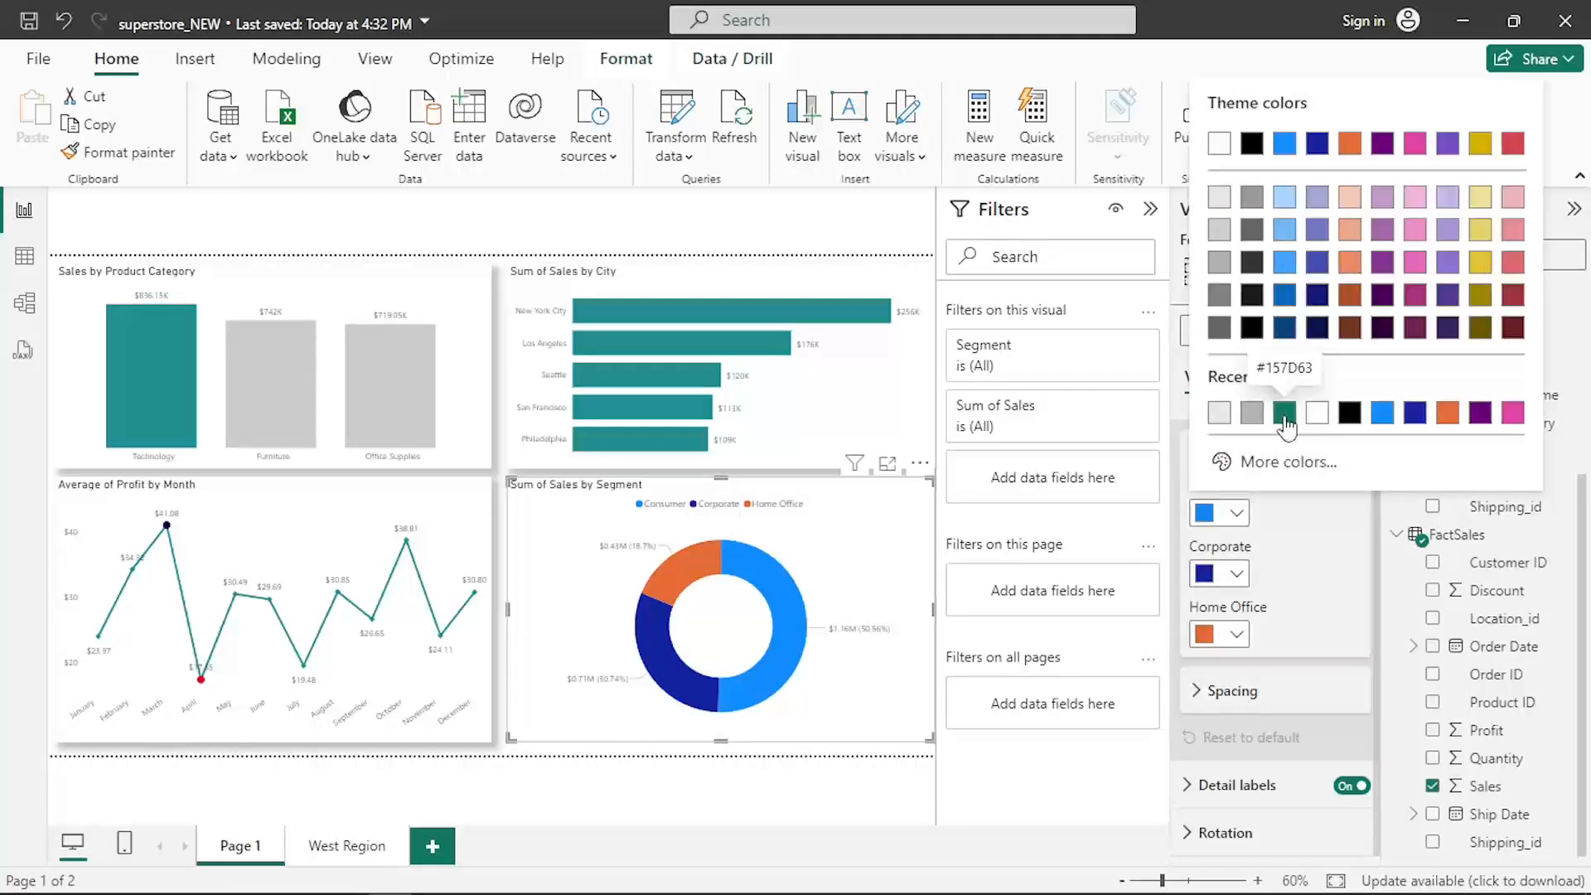
{"action": "left_click", "coordinate": [1285, 413]}
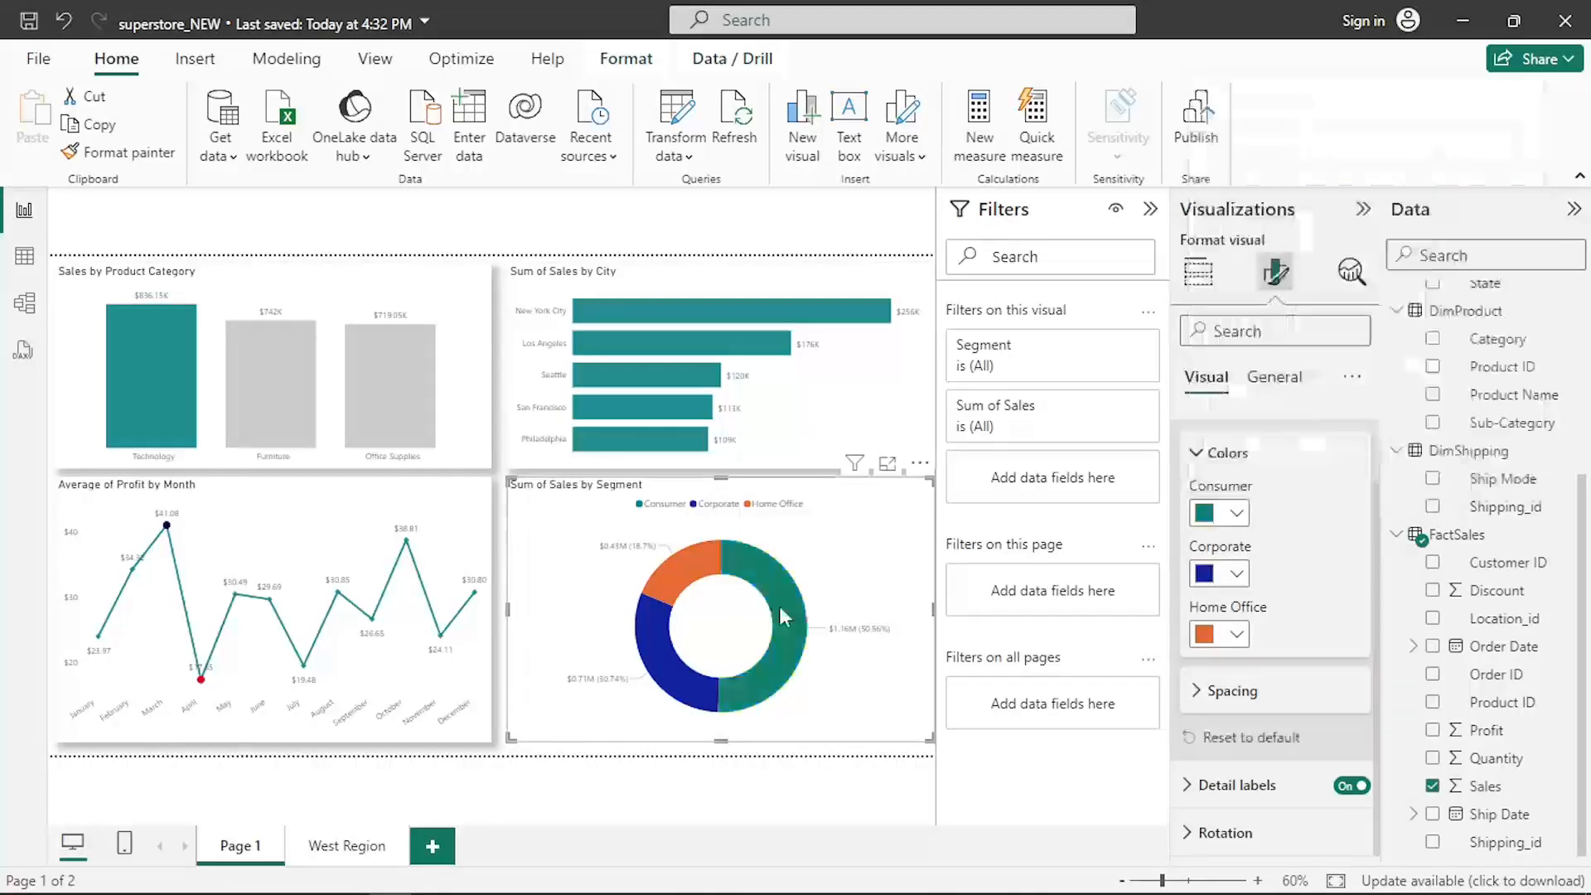
{"action": "left_click", "coordinate": [1236, 580]}
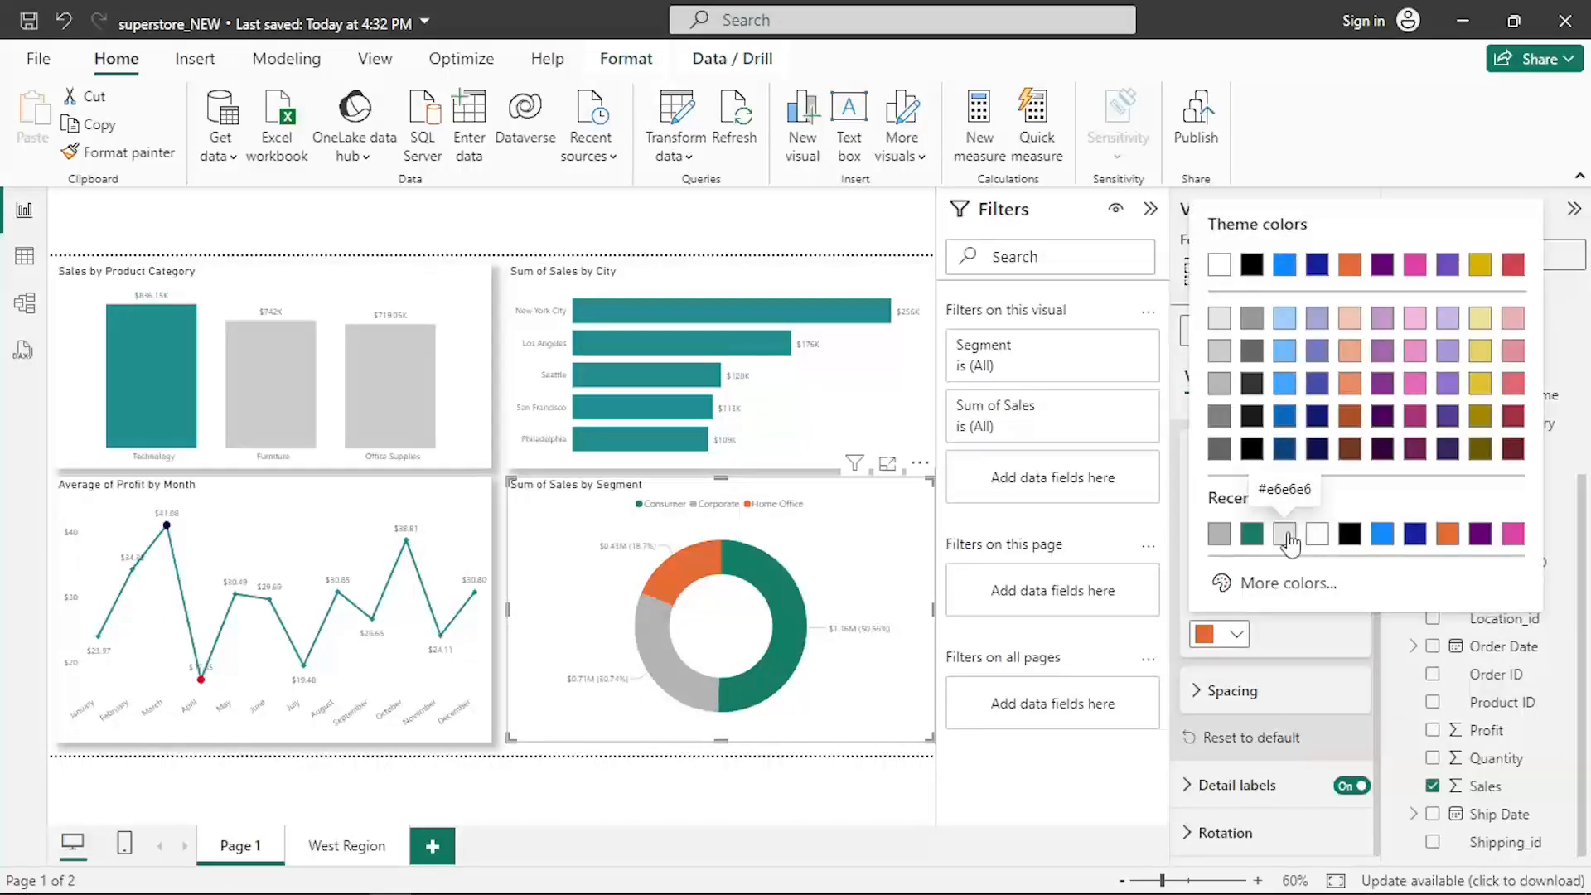
{"action": "left_click", "coordinate": [1286, 535]}
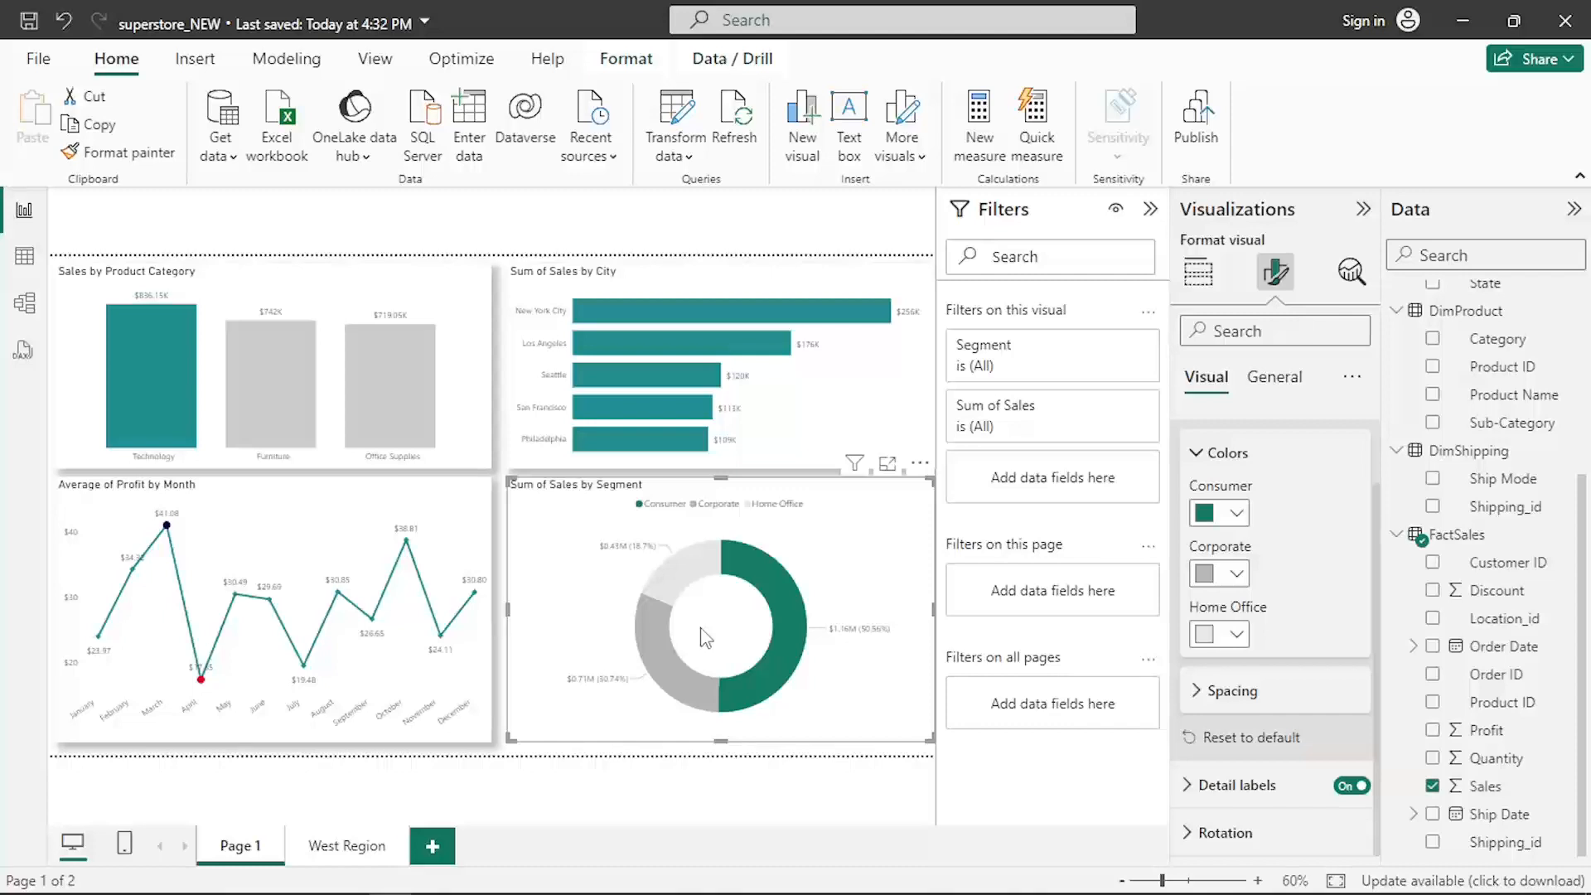
- Reduce the donut's inner radius to 50%
{"action": "left_click", "coordinate": [1201, 692]}
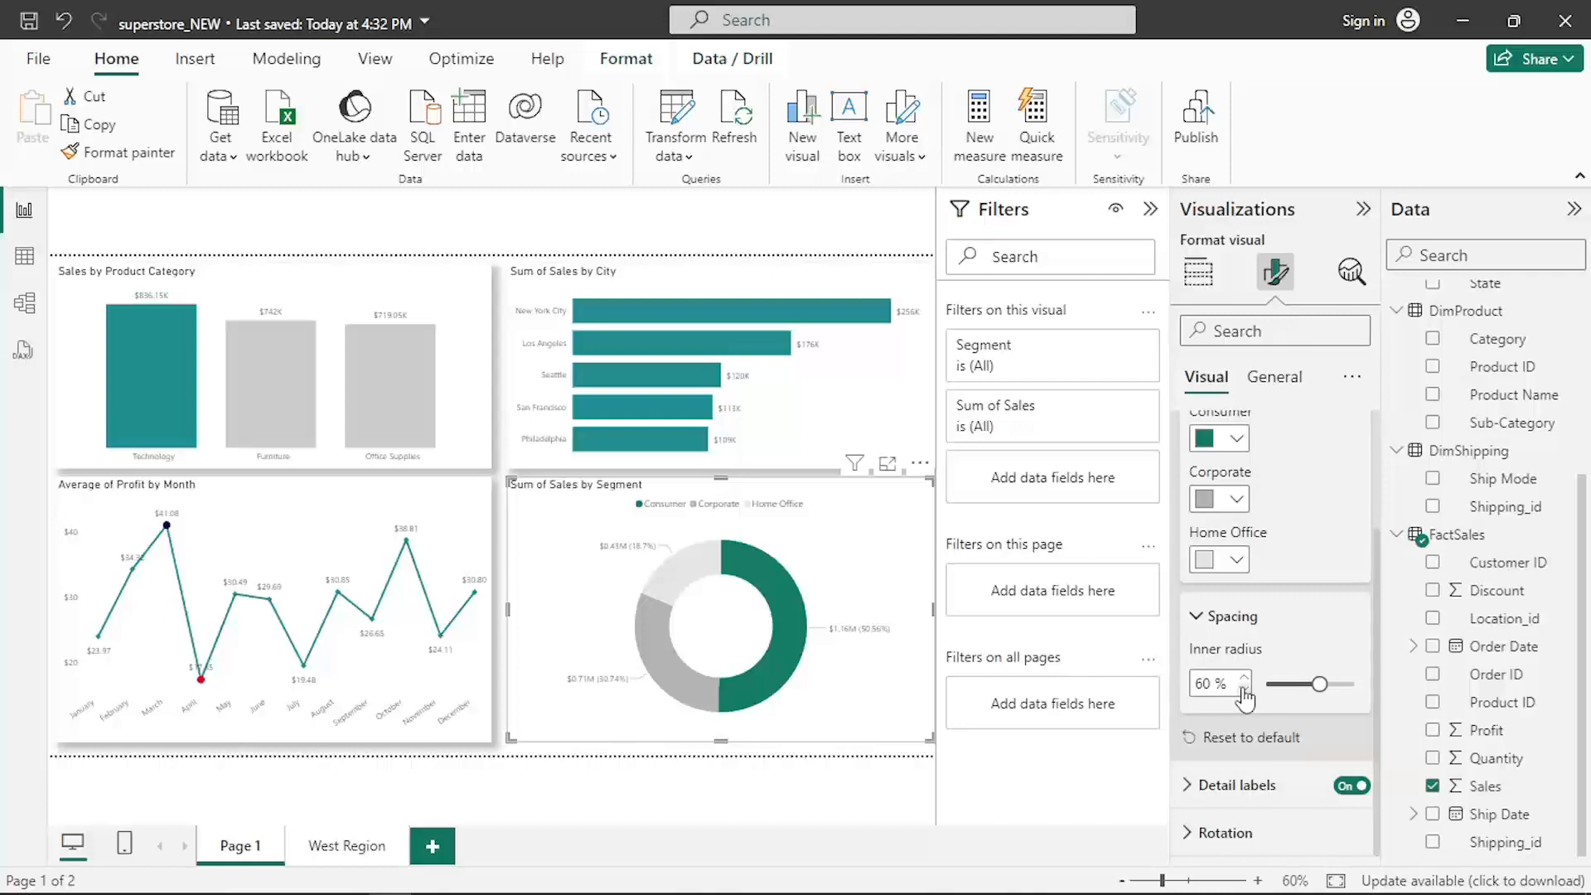
{"action": "left_click", "coordinate": [1244, 689]}
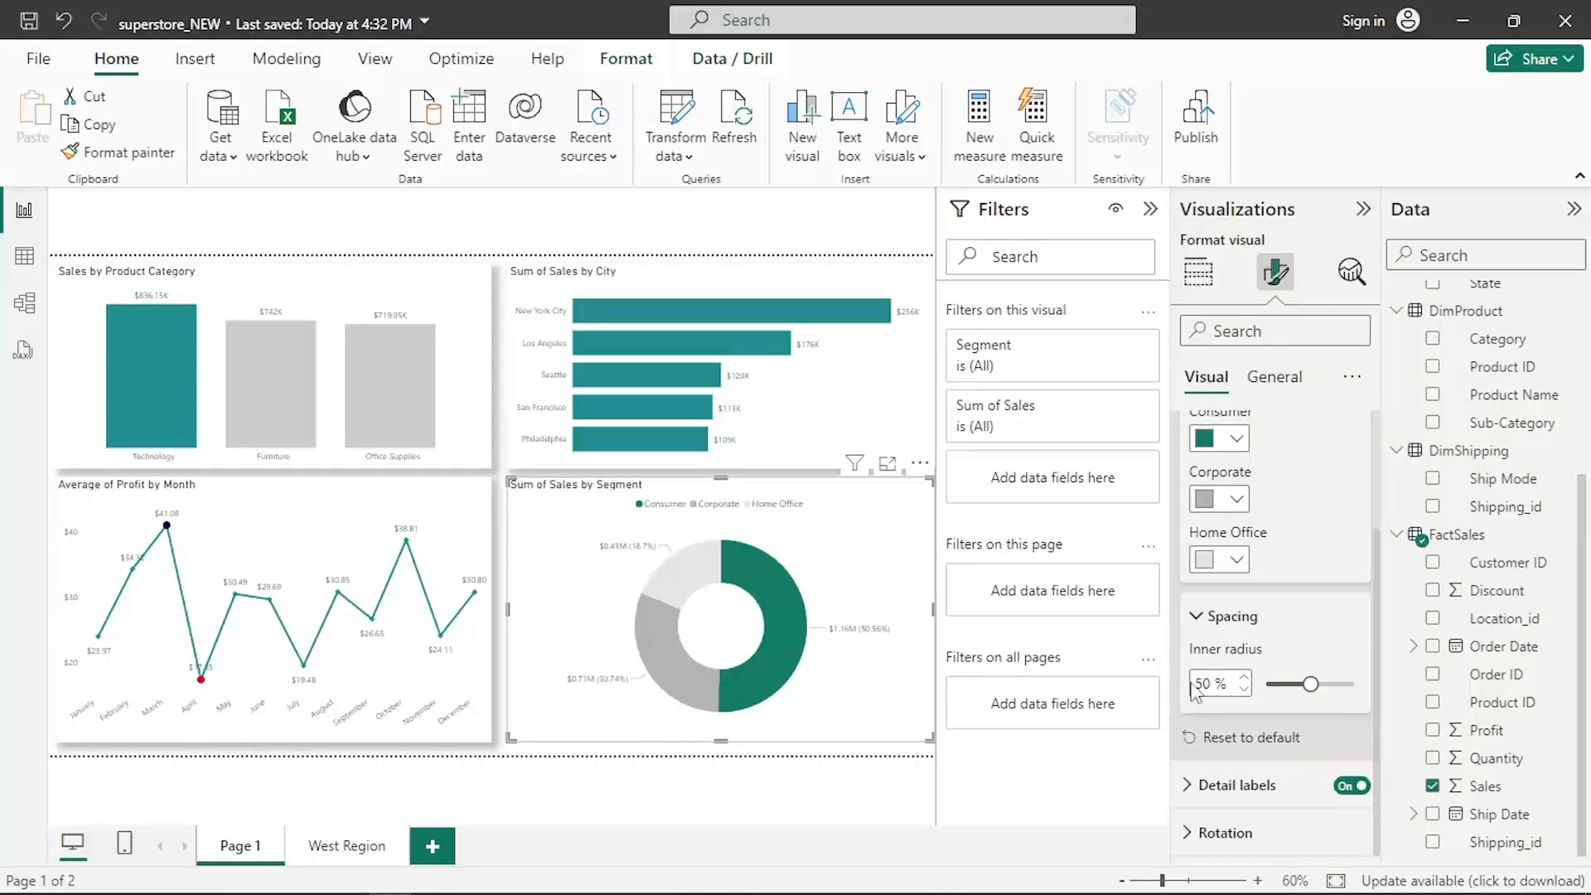
{"action": "left_click", "coordinate": [1203, 620]}
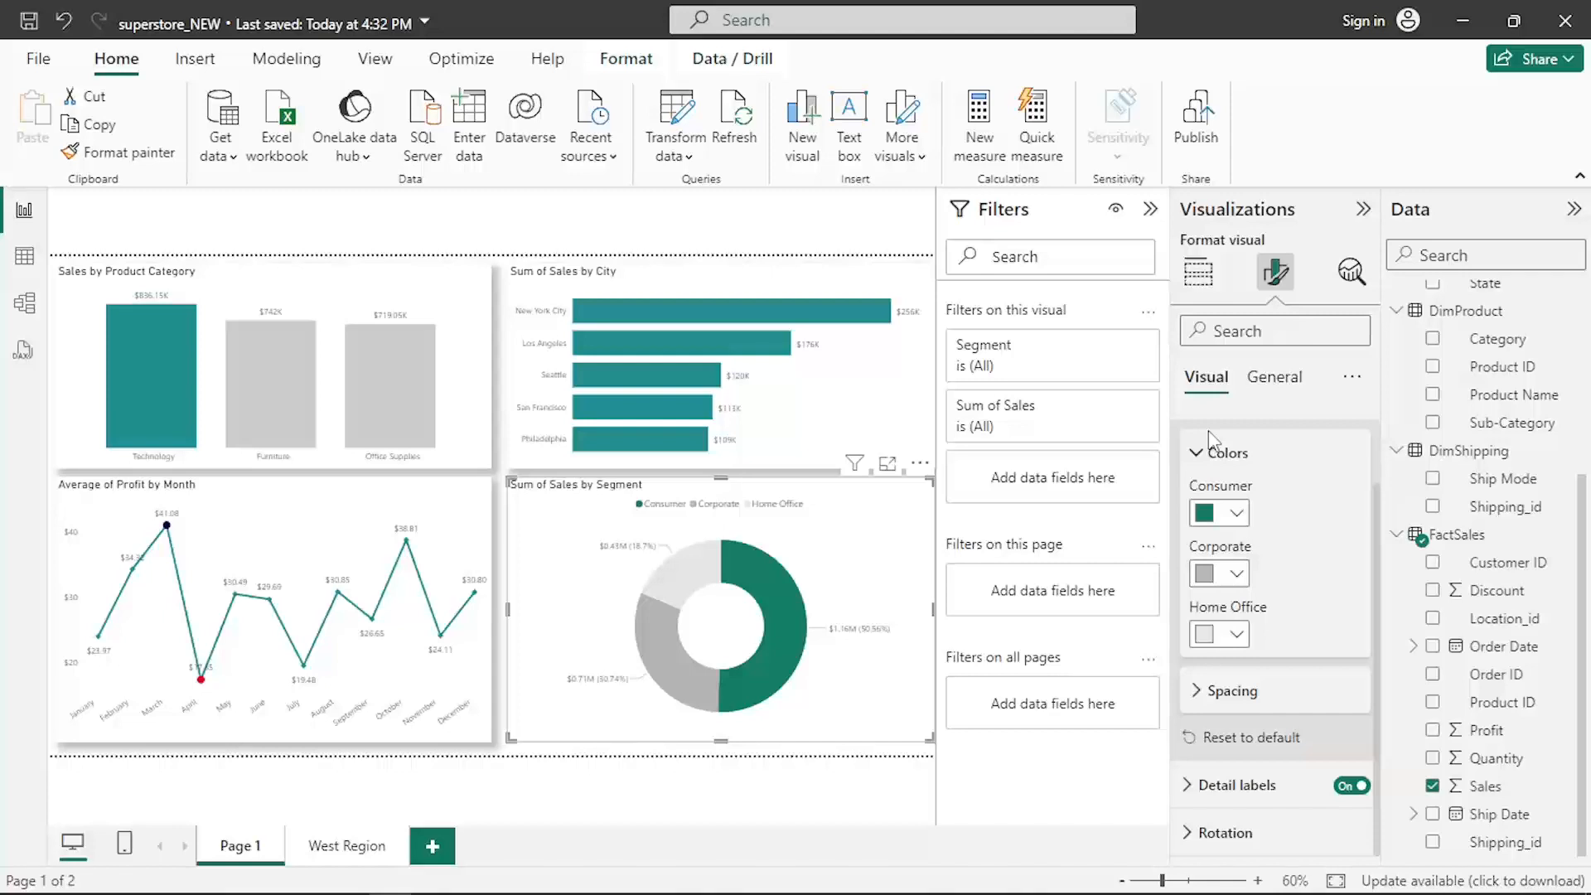
- Set the detail labels to show Category, percent of total with a font size of 10
{"action": "left_click", "coordinate": [1235, 784]}
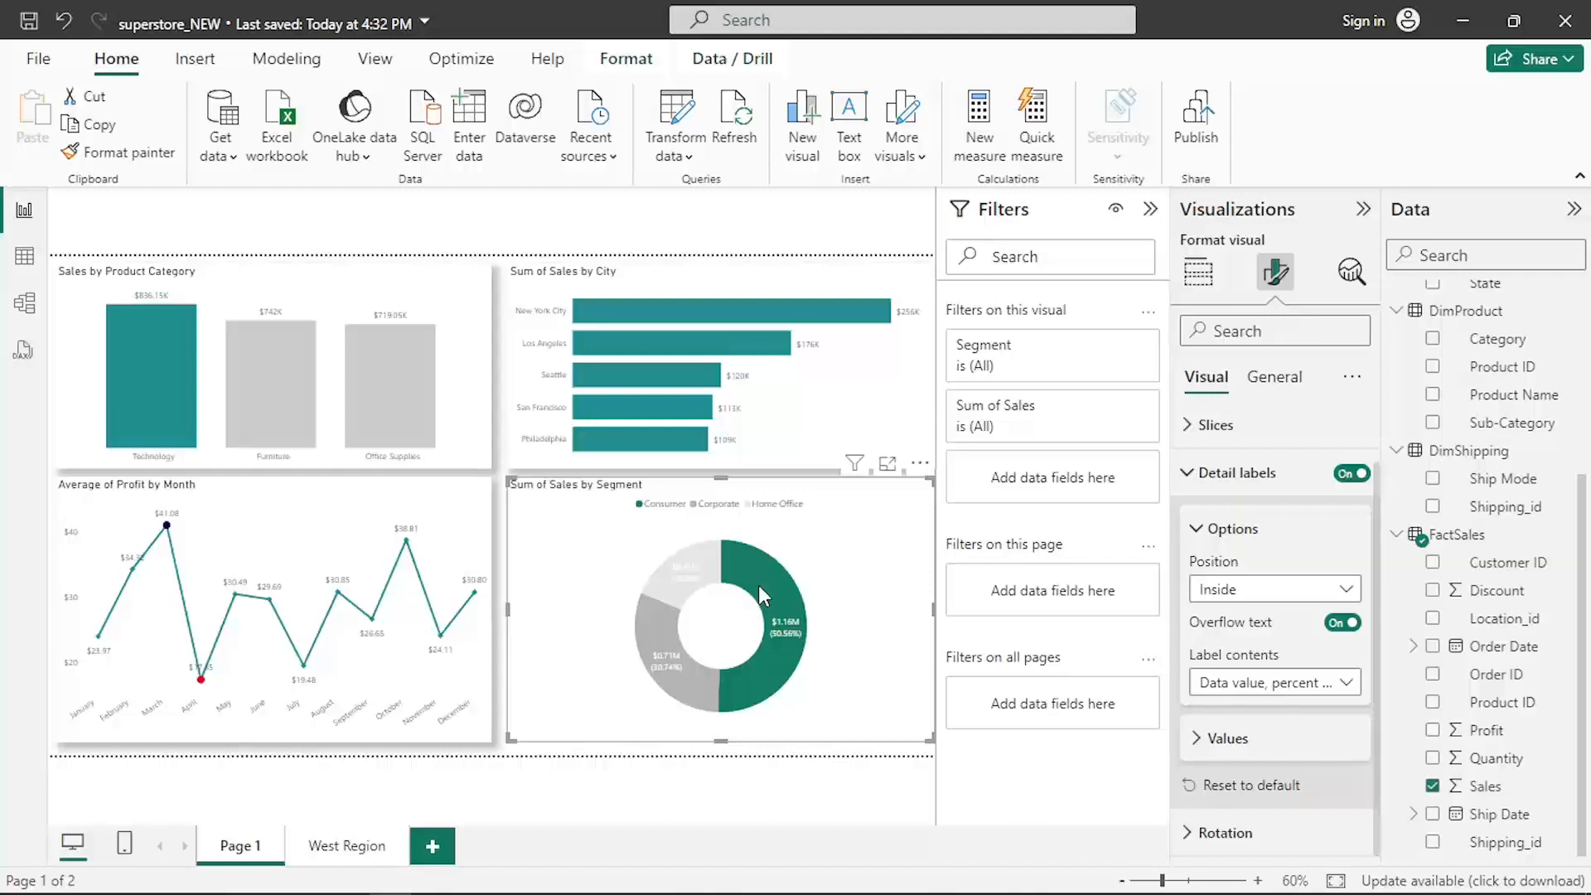
{"action": "left_click", "coordinate": [1274, 682]}
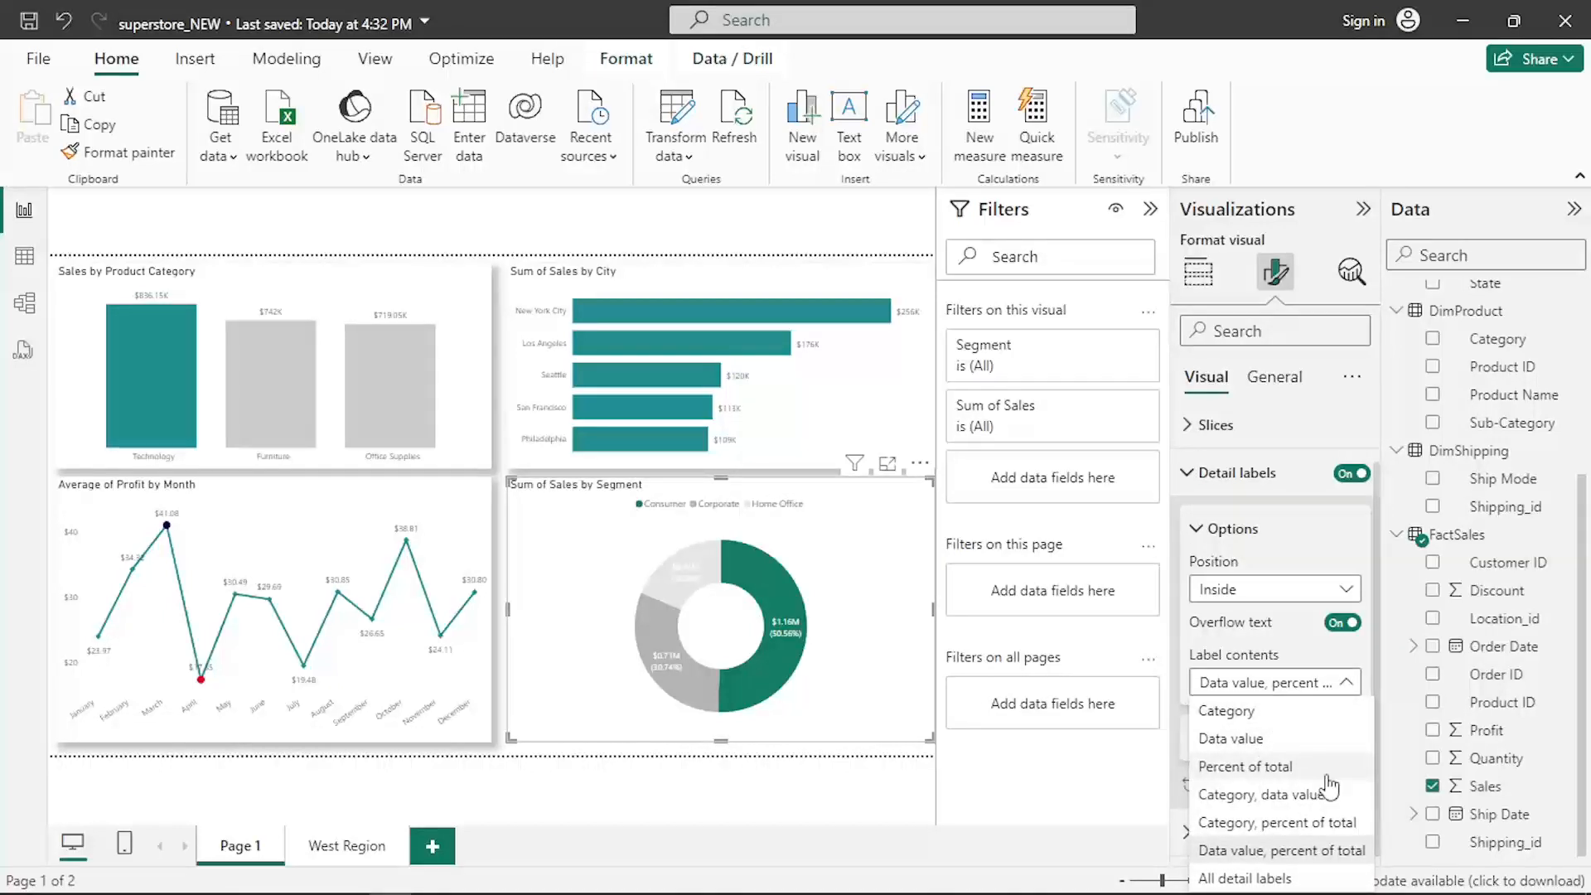
{"action": "left_click", "coordinate": [1242, 826]}
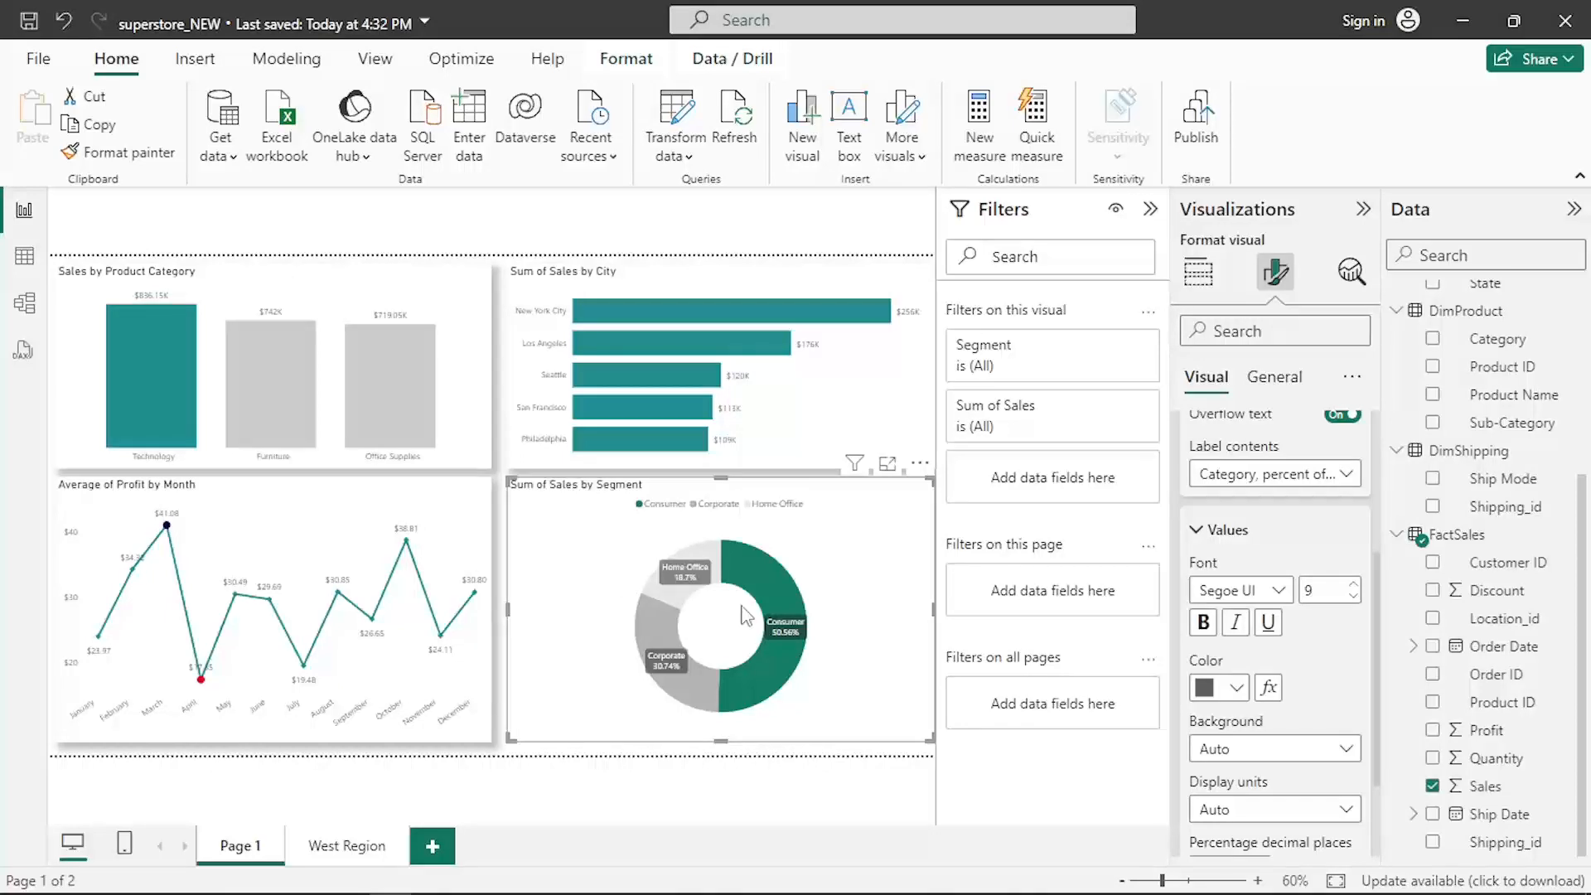
{"action": "left_click", "coordinate": [1353, 585]}
{"action": "scroll", "coordinate": [1276, 664], "scroll_direction": "down", "scroll_amount": 2}
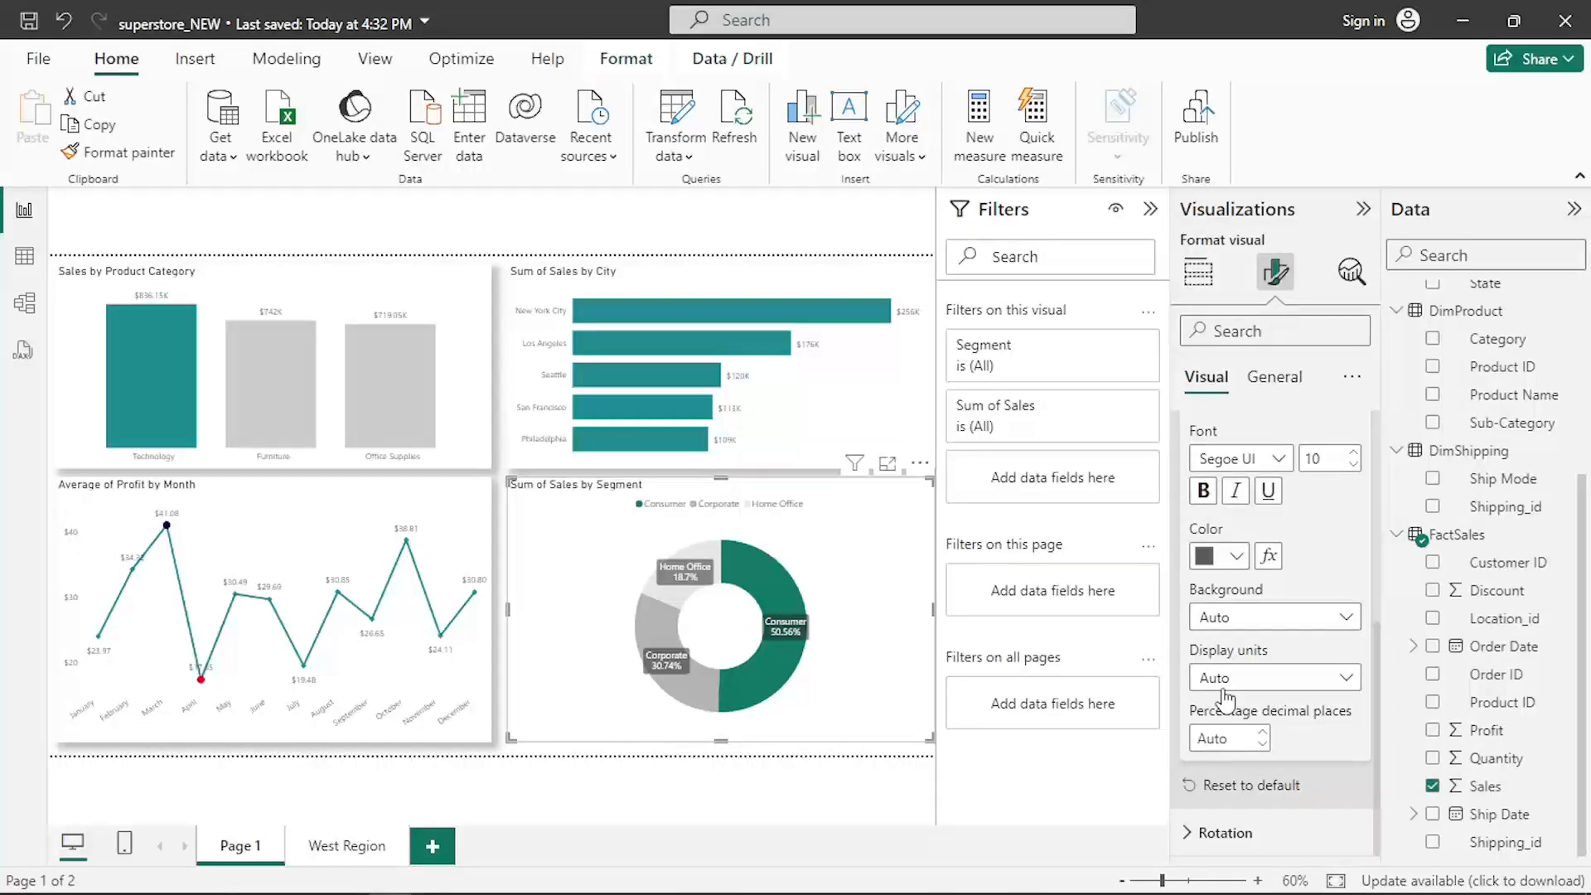
- Rename the donut chart's title to Sales by Customer Segment
{"action": "left_click", "coordinate": [1225, 832]}
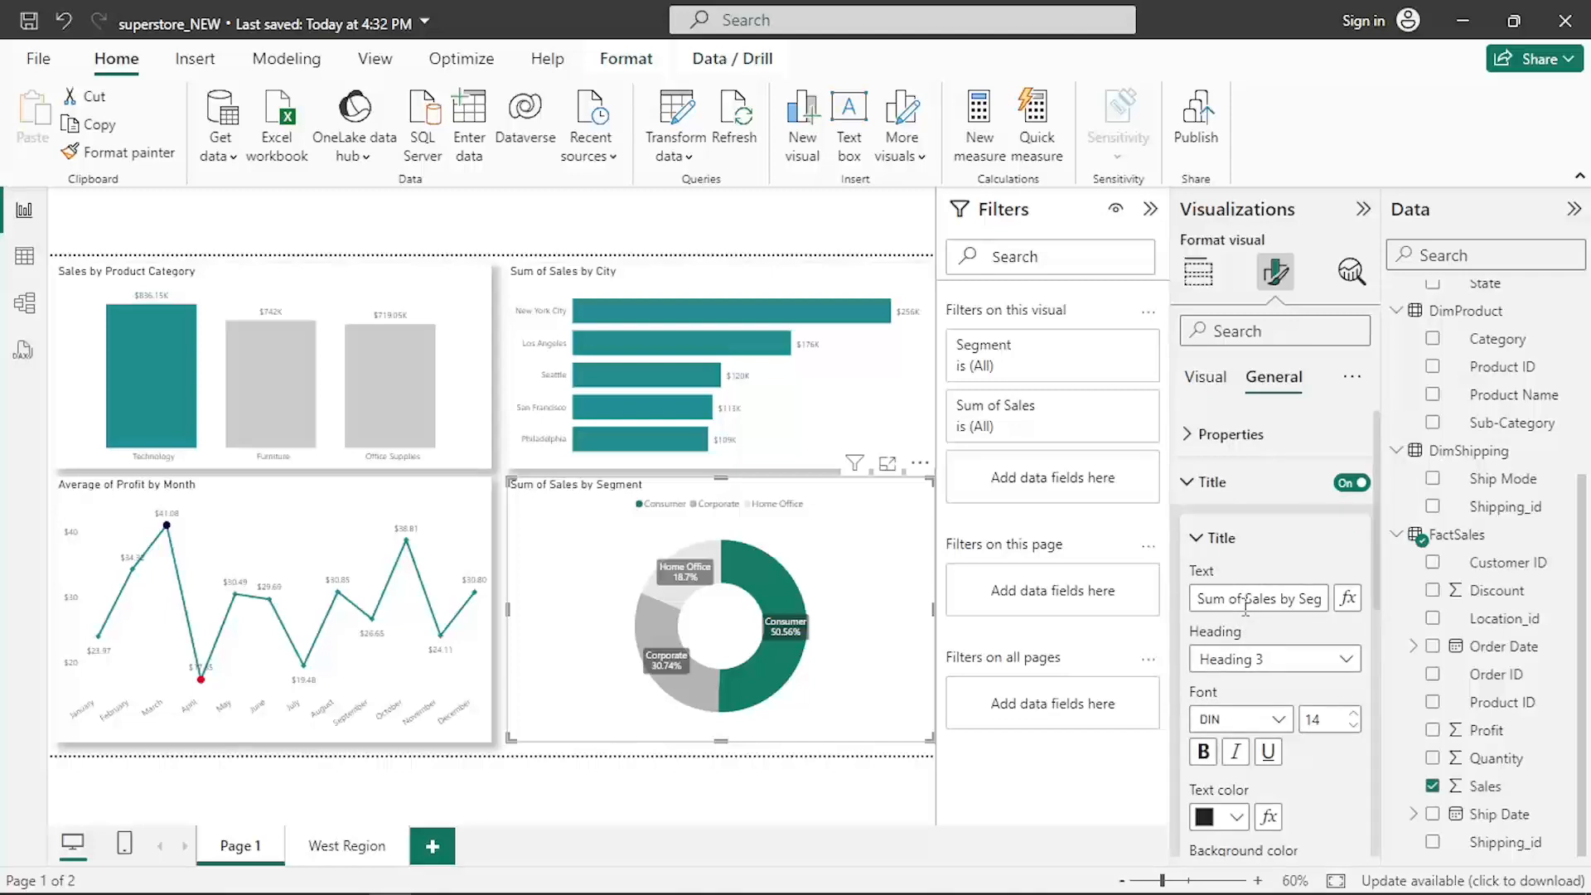
{"action": "left_click", "coordinate": [1246, 599]}
{"action": "key", "text": "BackSpace"}
{"action": "key", "text": "BackSpace"}
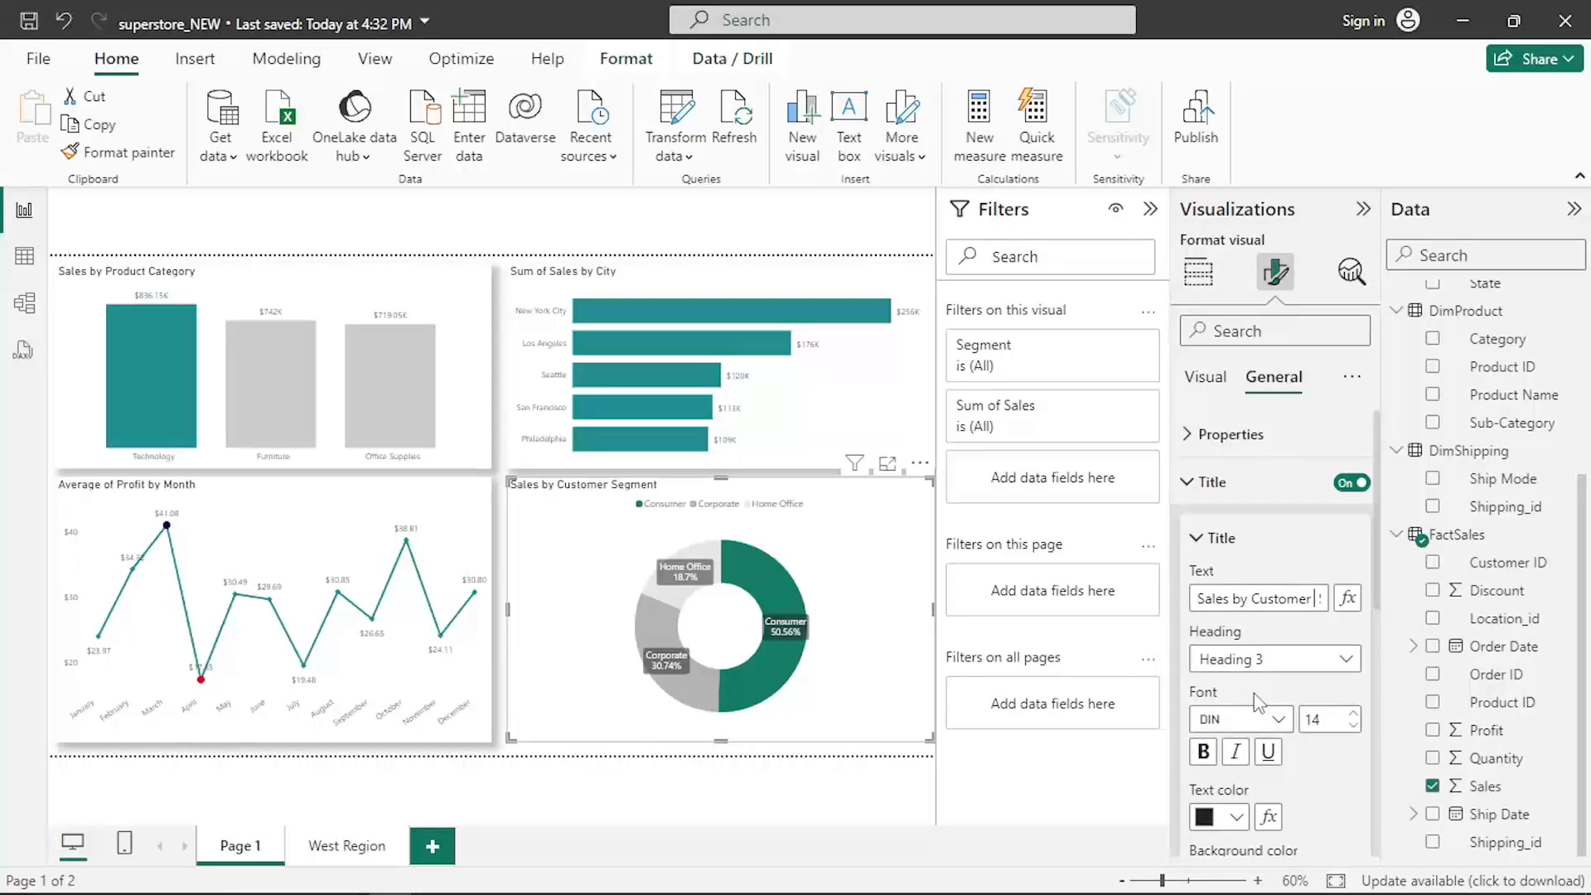
{"action": "scroll", "coordinate": [1260, 703], "scroll_direction": "down", "scroll_amount": 5}
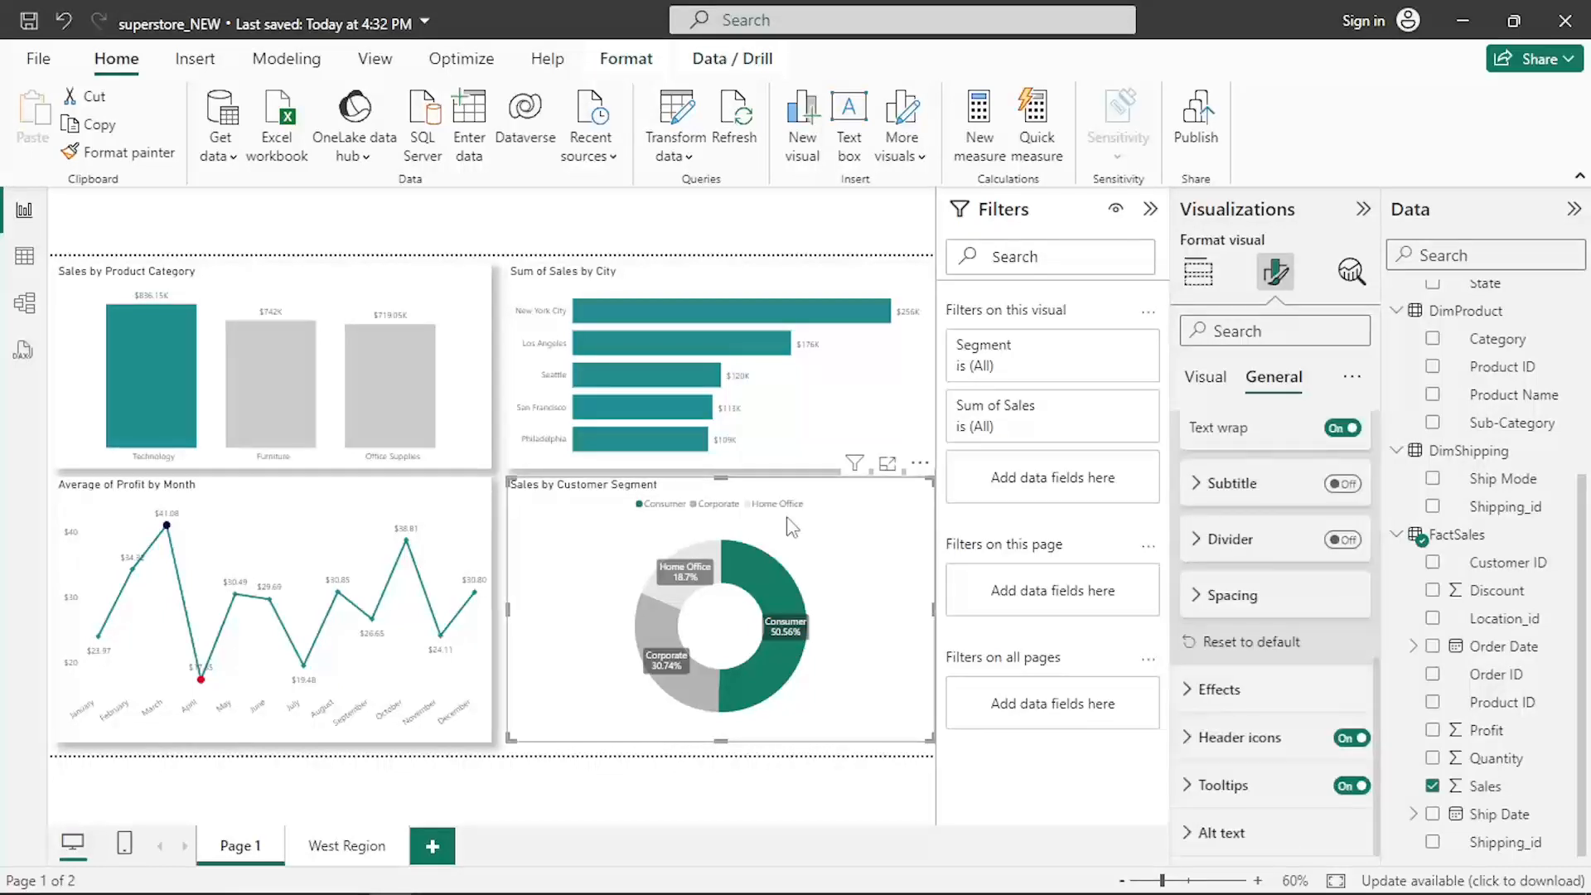